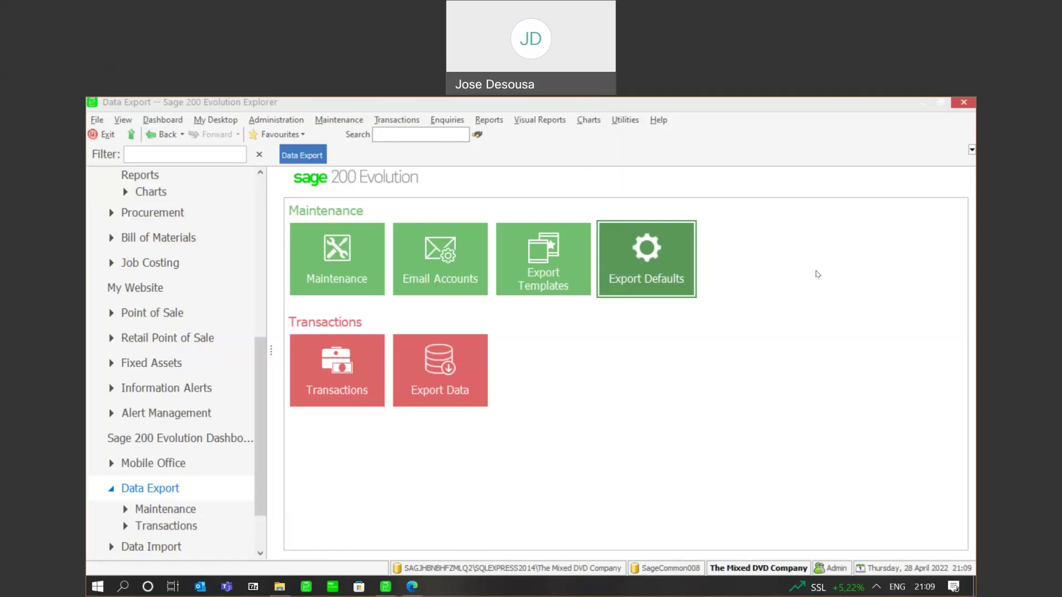
- Review the data export defaults, including the delimiter choices, email settings and export settings, and accept them
{"action": "left_click", "coordinate": [664, 266]}
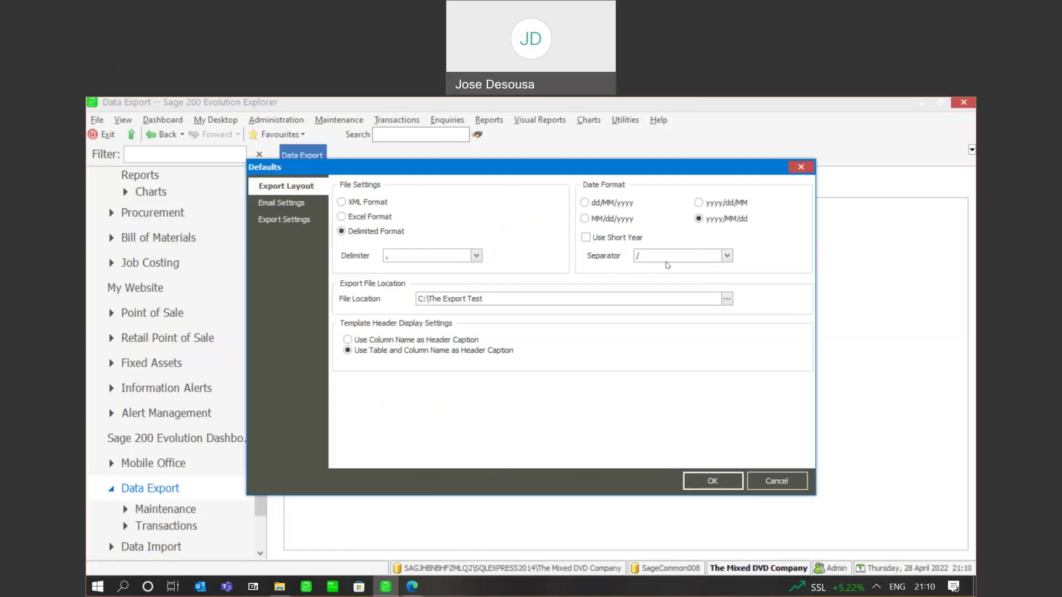
{"action": "left_click", "coordinate": [476, 255]}
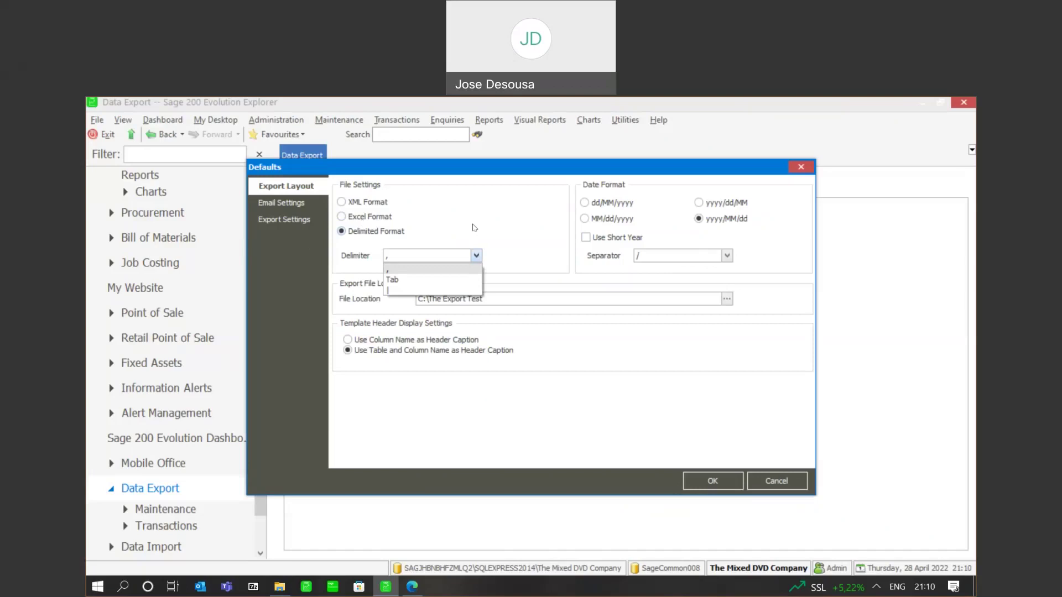
{"action": "left_click", "coordinate": [474, 228]}
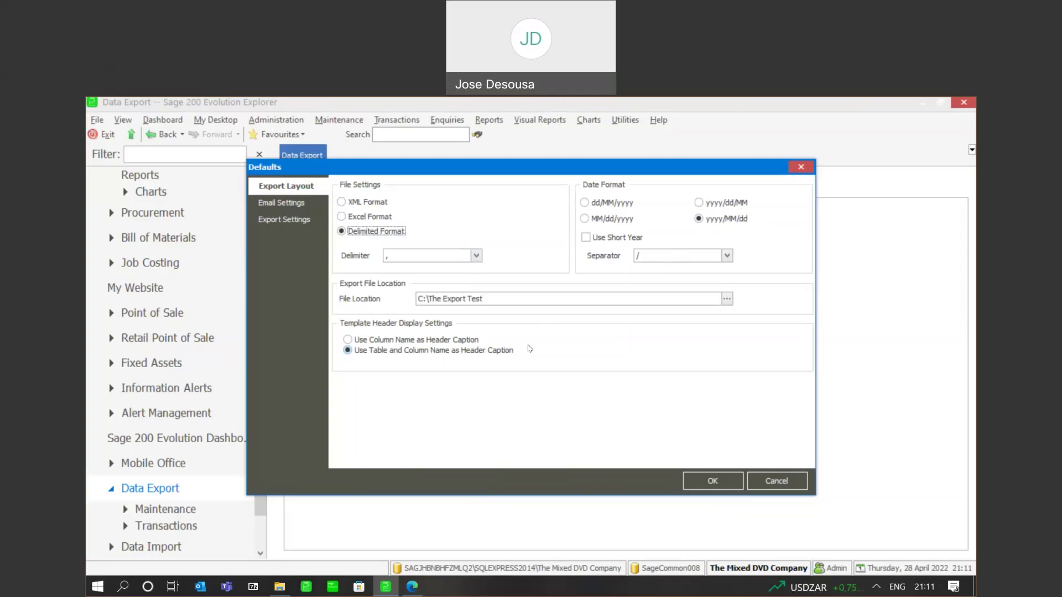
{"action": "left_click", "coordinate": [313, 211]}
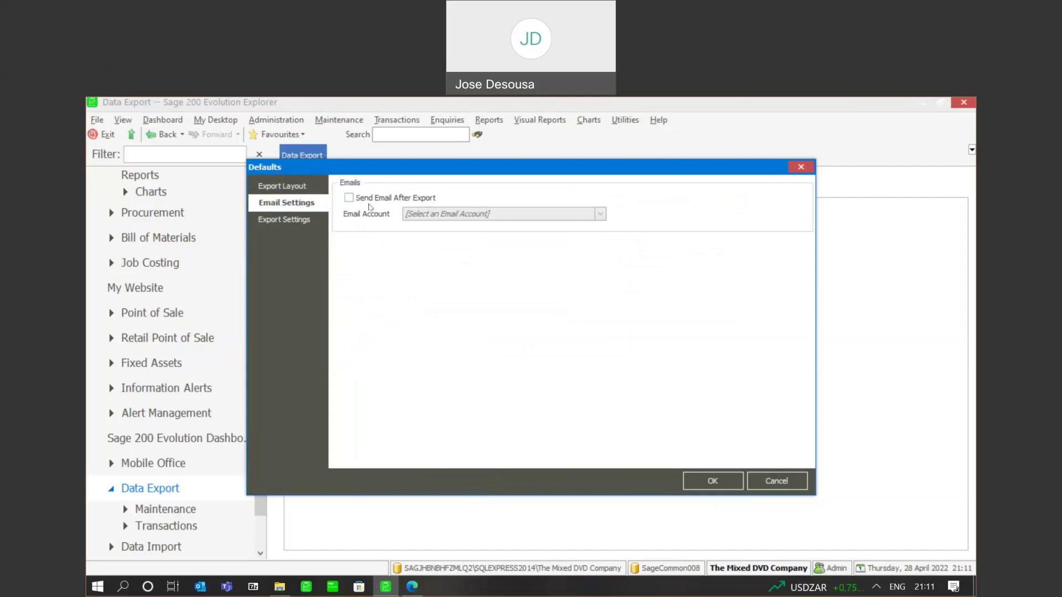
{"action": "left_click", "coordinate": [310, 224]}
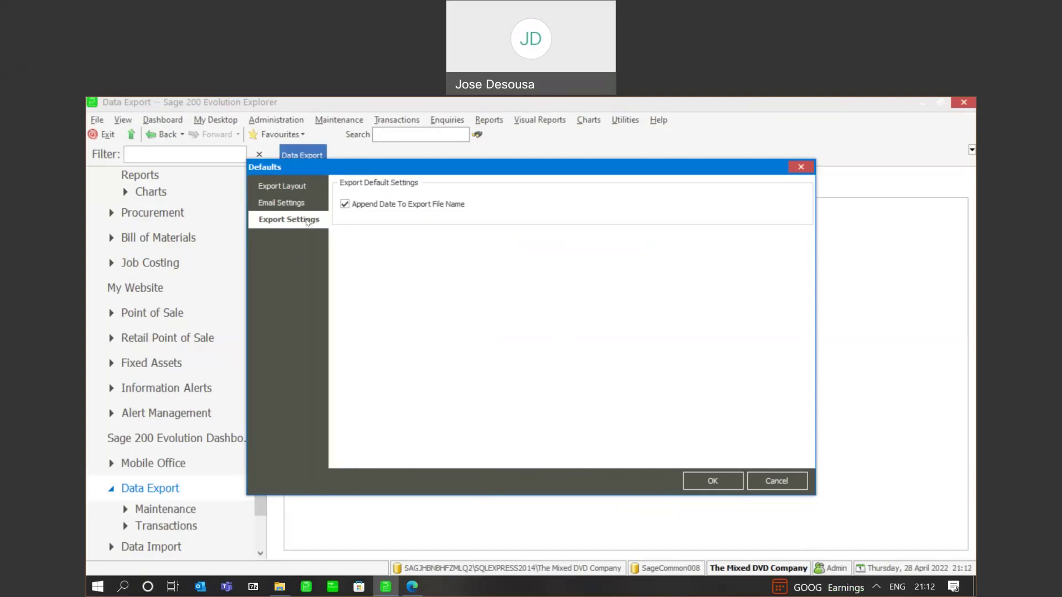
{"action": "left_click", "coordinate": [285, 203]}
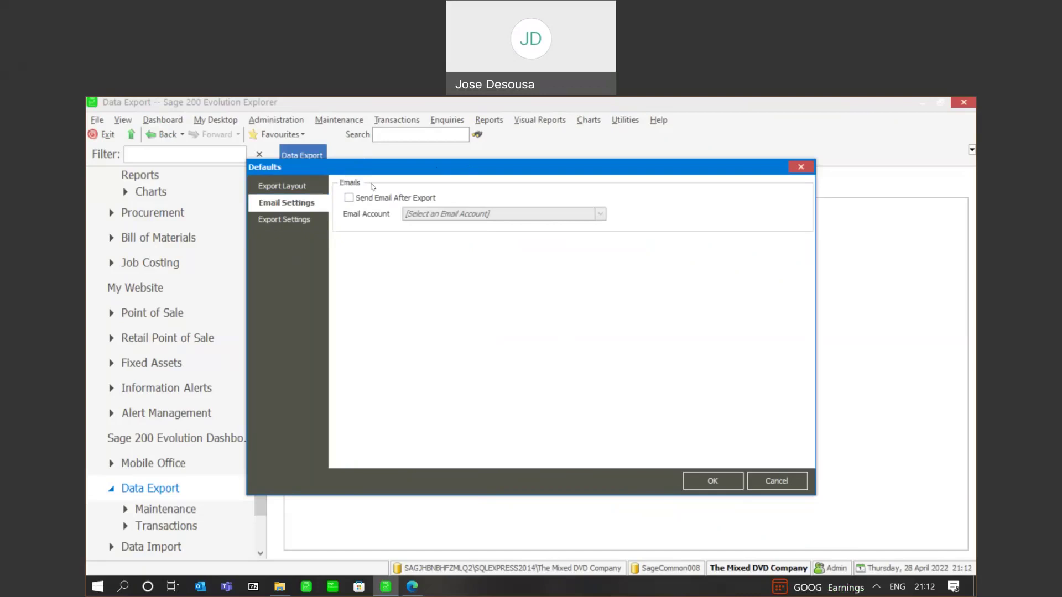
{"action": "left_click", "coordinate": [715, 480]}
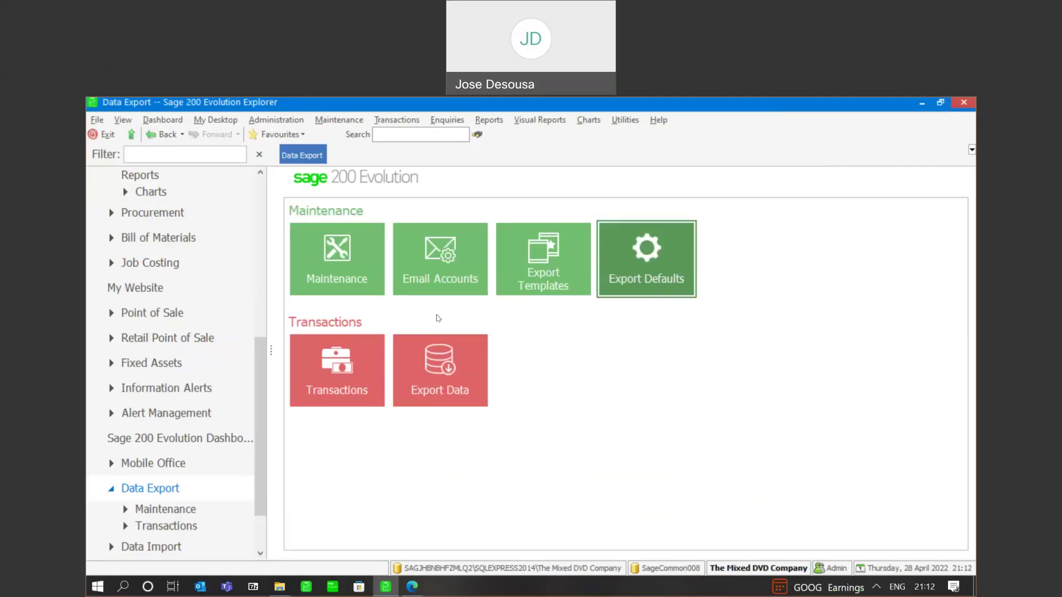
- Examine the form for creating a new export email account and leave it without saving
{"action": "left_click", "coordinate": [427, 271]}
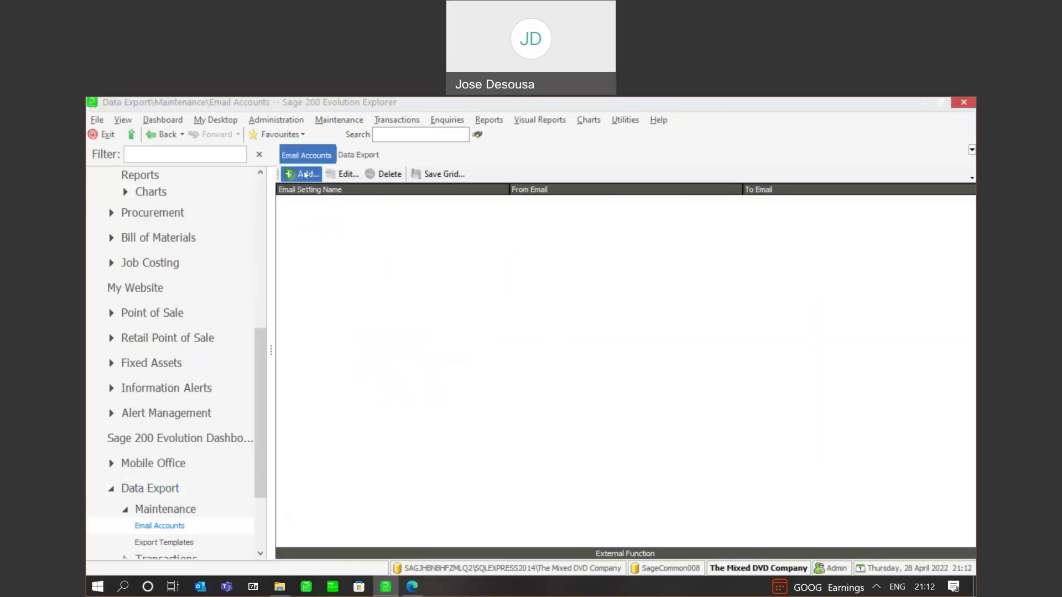
{"action": "left_click", "coordinate": [306, 175]}
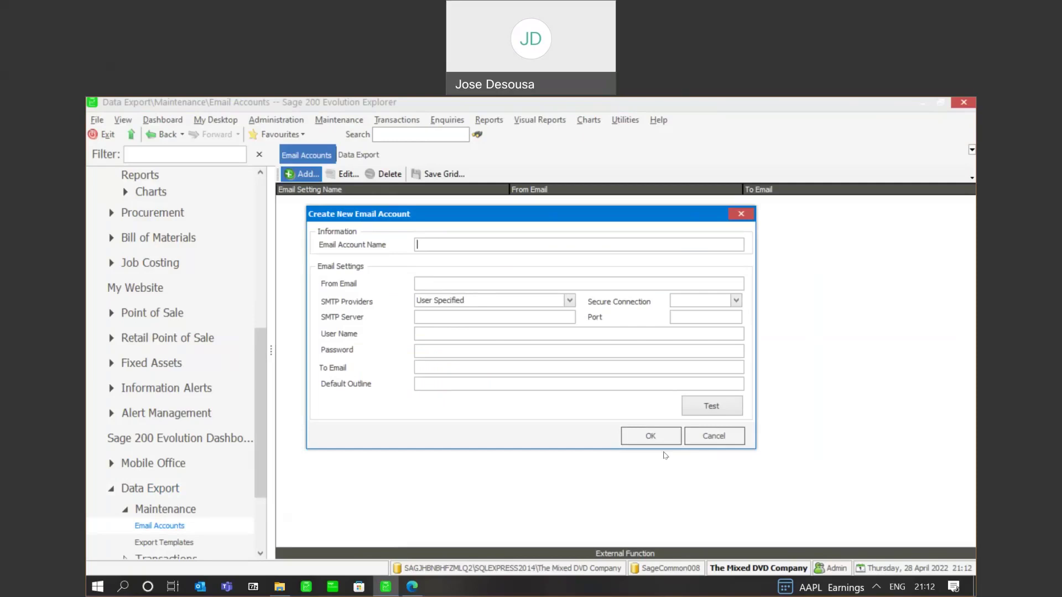
{"action": "left_click", "coordinate": [710, 437]}
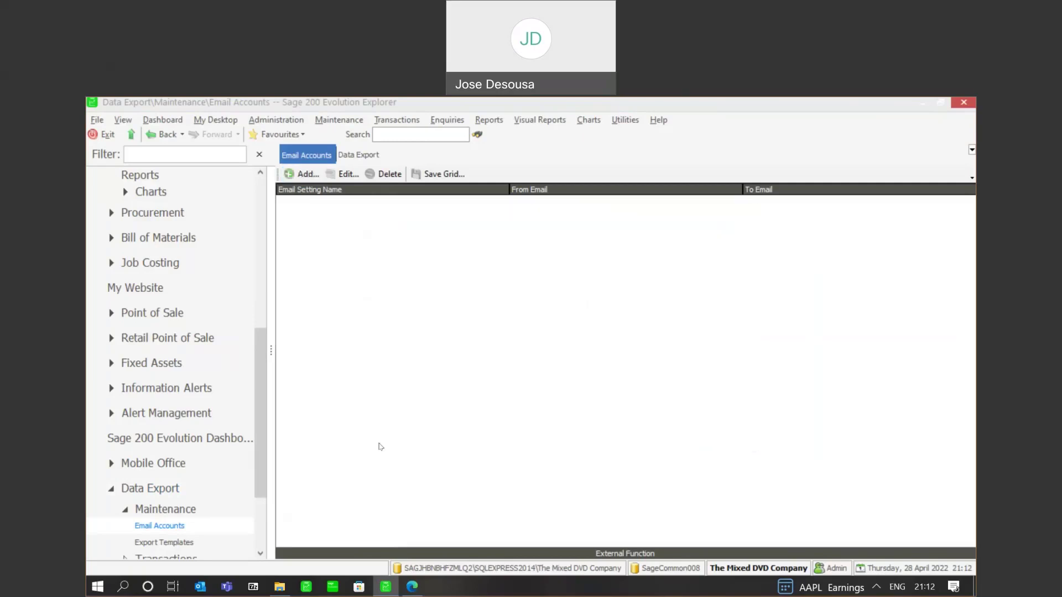
- Reopen the export defaults, try enabling Send Email After Export, switch it off again and review the other settings
{"action": "left_click", "coordinate": [176, 509]}
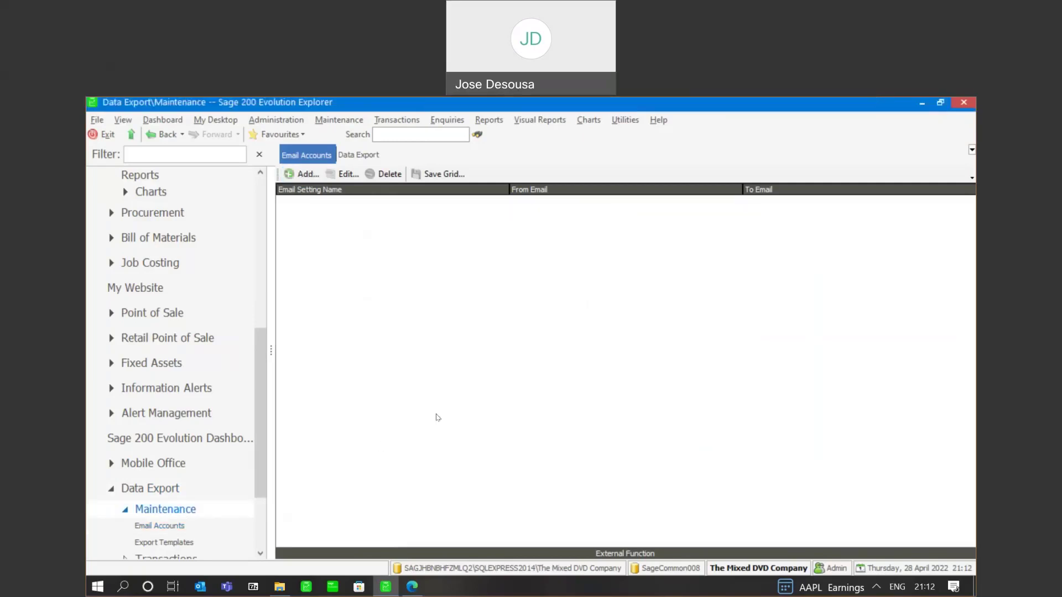
{"action": "left_click", "coordinate": [351, 369]}
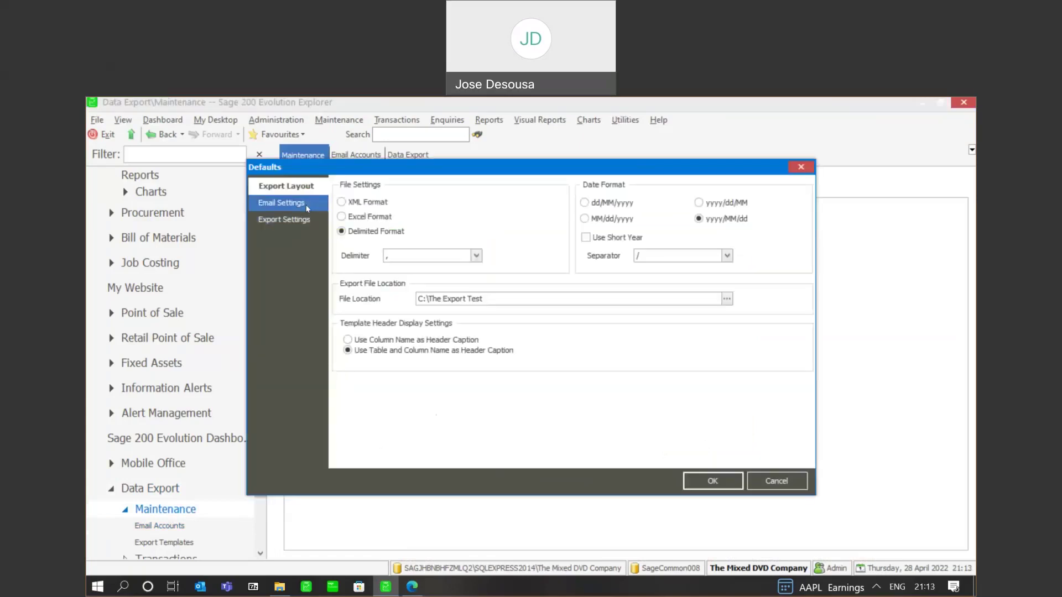
{"action": "left_click", "coordinate": [298, 202]}
{"action": "left_click", "coordinate": [349, 198]}
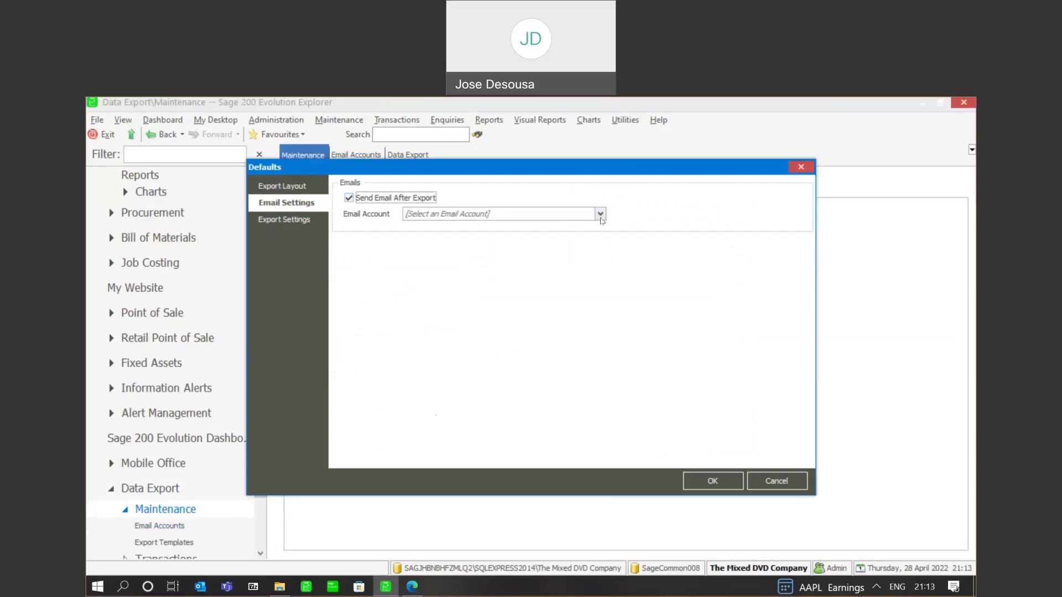
{"action": "left_click", "coordinate": [348, 197]}
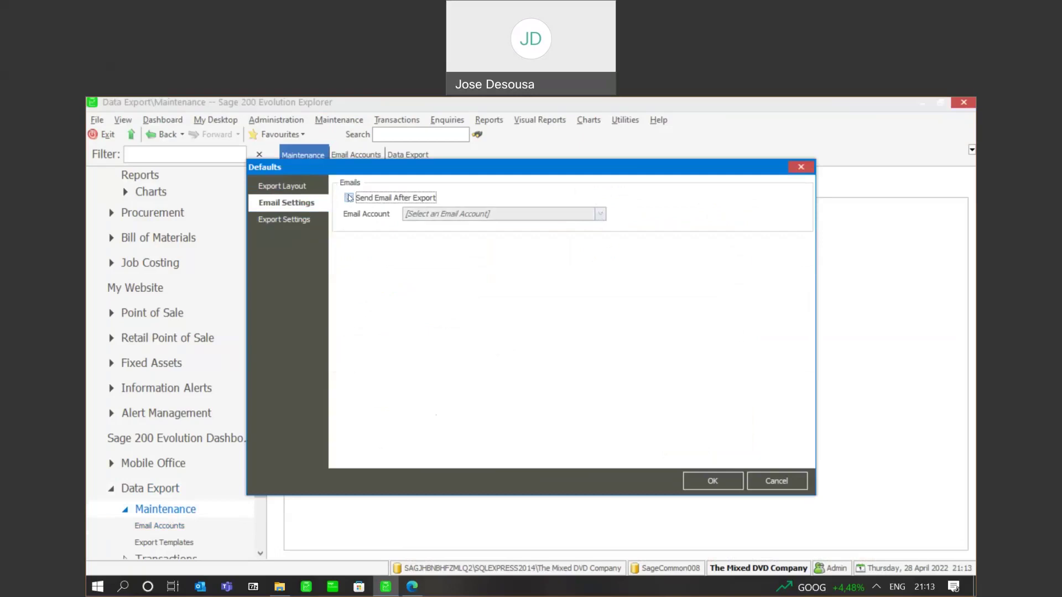
{"action": "left_click", "coordinate": [302, 188]}
{"action": "left_click", "coordinate": [293, 220]}
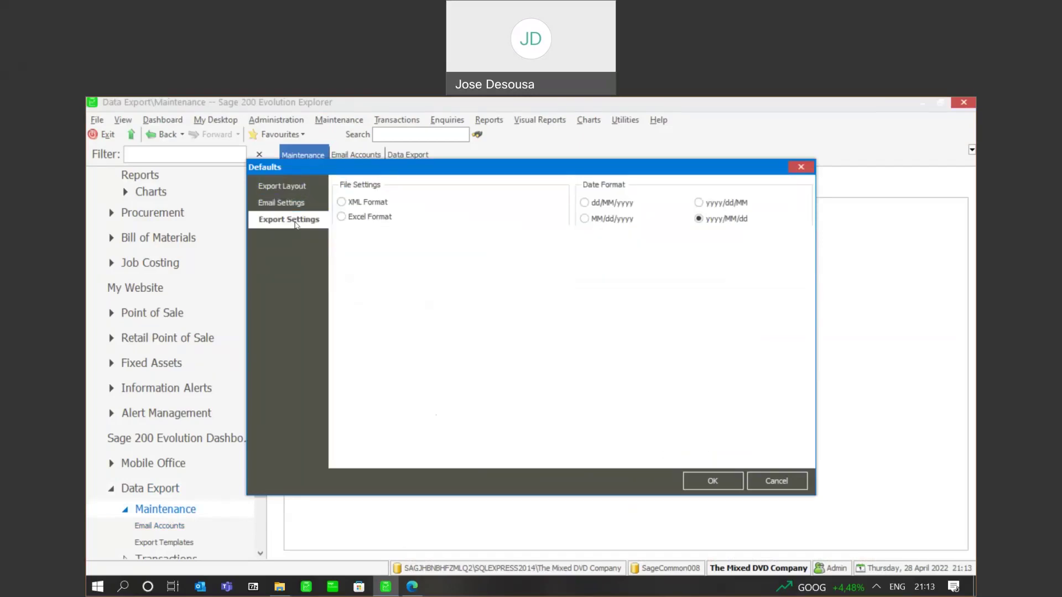
{"action": "left_click", "coordinate": [712, 481]}
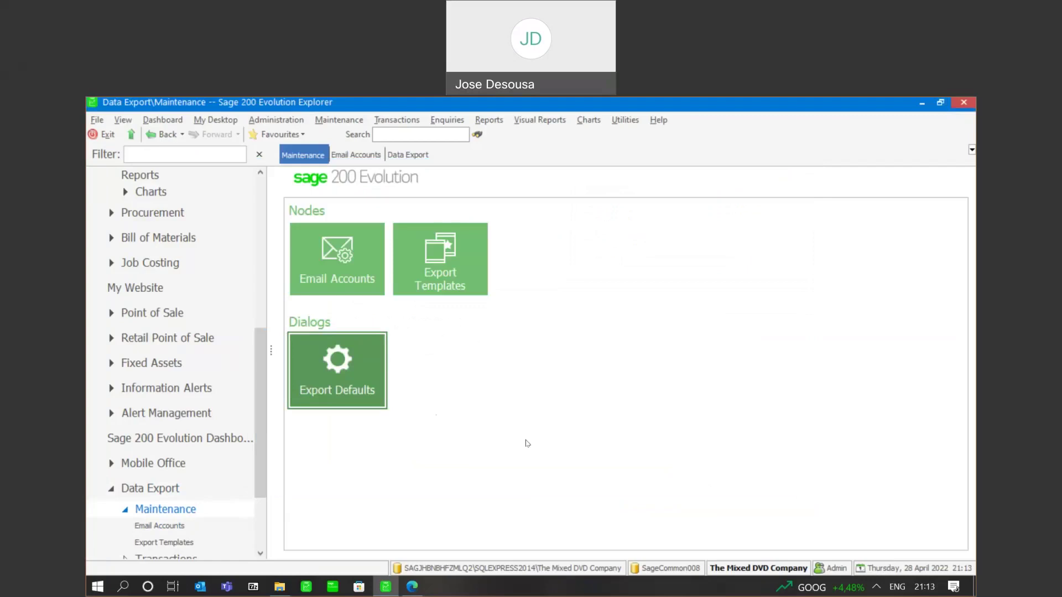
- Create an export template with description CUSTOMER ACCOUNT RECORD EXPORT and file name CUSTOMER MASTERFILE
{"action": "left_click", "coordinate": [455, 287]}
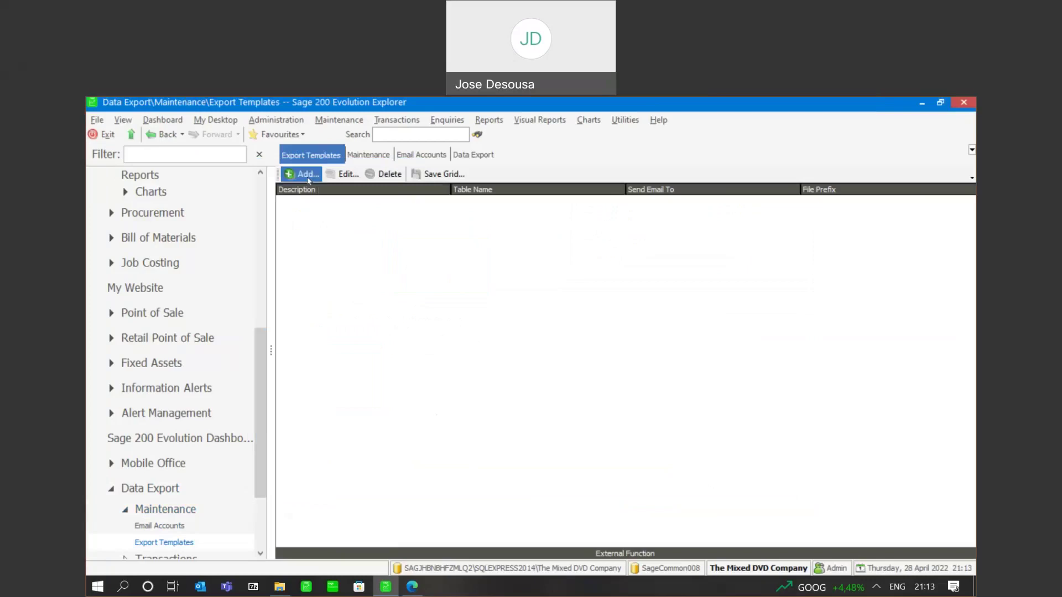
{"action": "left_click", "coordinate": [307, 177]}
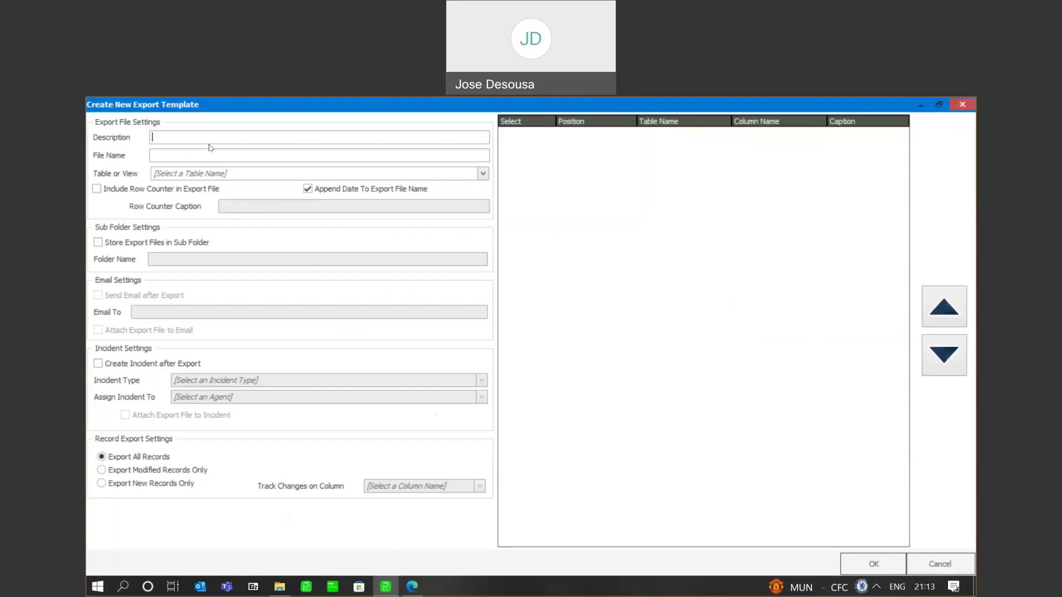
{"action": "type", "text": "CUSTOMER ACCOUNT RECORD EXPORT"}
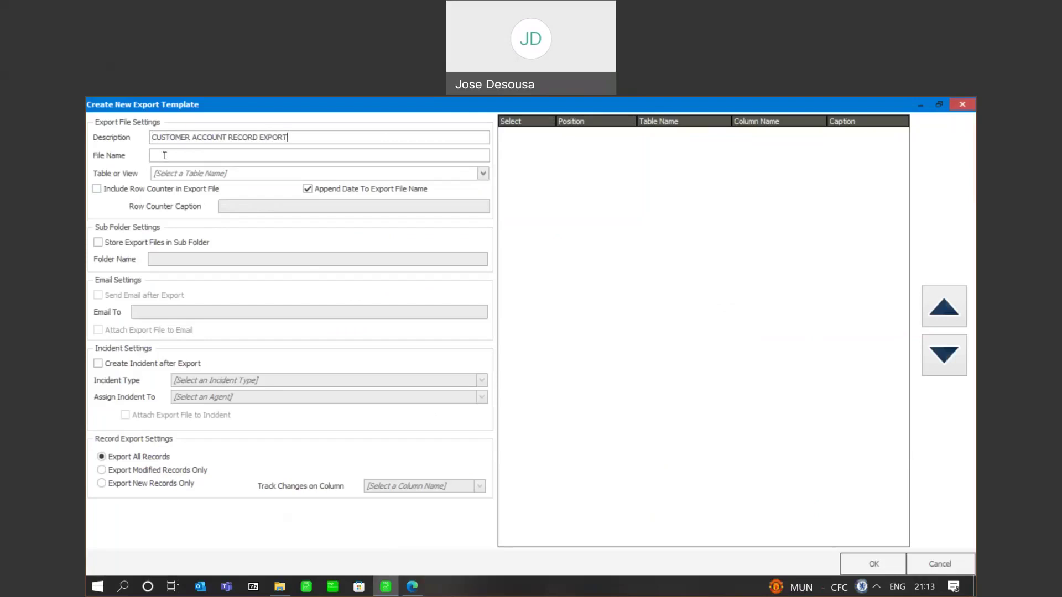
{"action": "type", "text": "CUSTOMER MASTERFILE"}
- Choose Client as the source table for the export template
{"action": "left_click", "coordinate": [479, 175]}
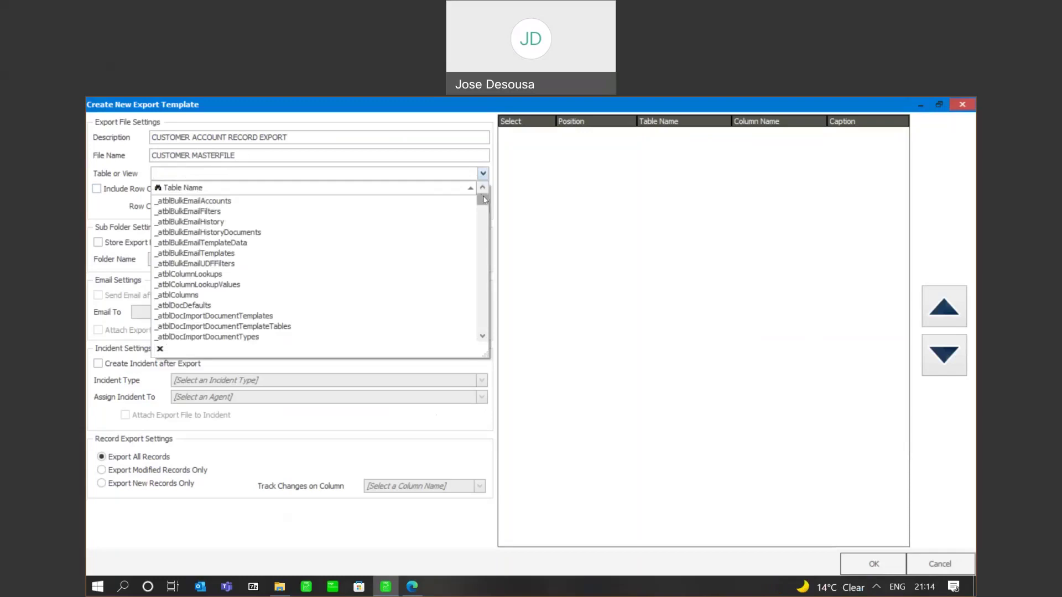
{"action": "scroll", "coordinate": [484, 202], "scroll_direction": "down", "scroll_amount": 1}
{"action": "left_click_drag", "start_coordinate": [483, 208], "coordinate": [480, 316]}
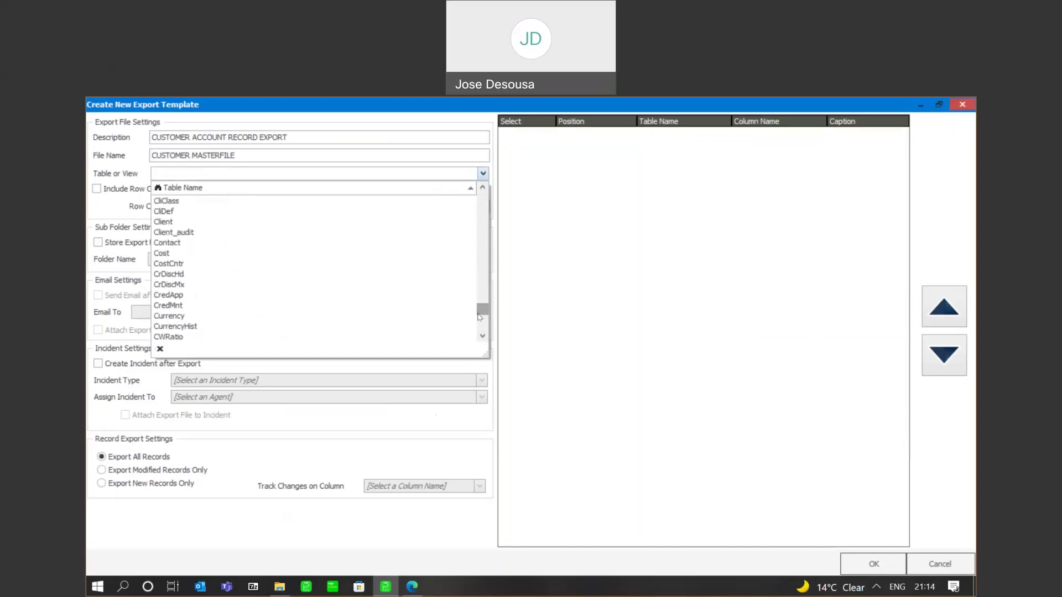
{"action": "left_click", "coordinate": [214, 223]}
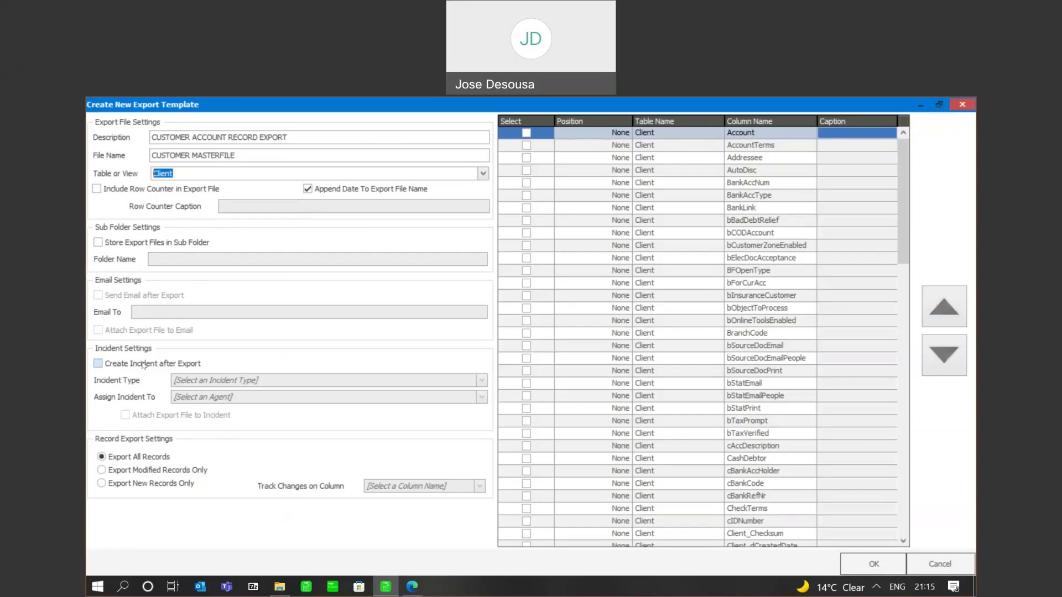
- Have the template create an incident after export with type Undefined, assigned to Admin, and attach the export file to it
{"action": "left_click", "coordinate": [98, 363]}
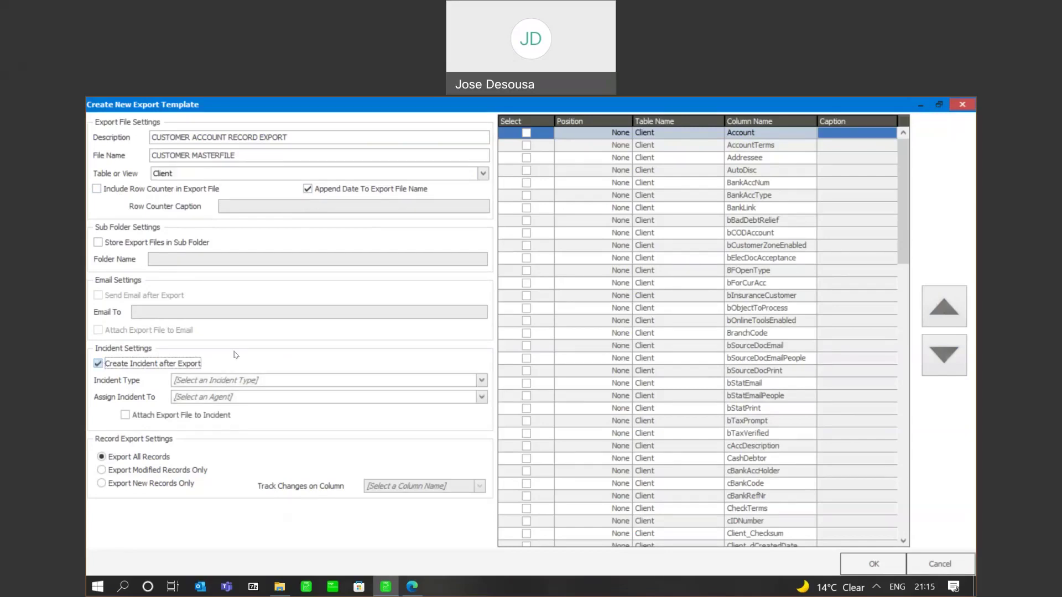
{"action": "left_click", "coordinate": [482, 380]}
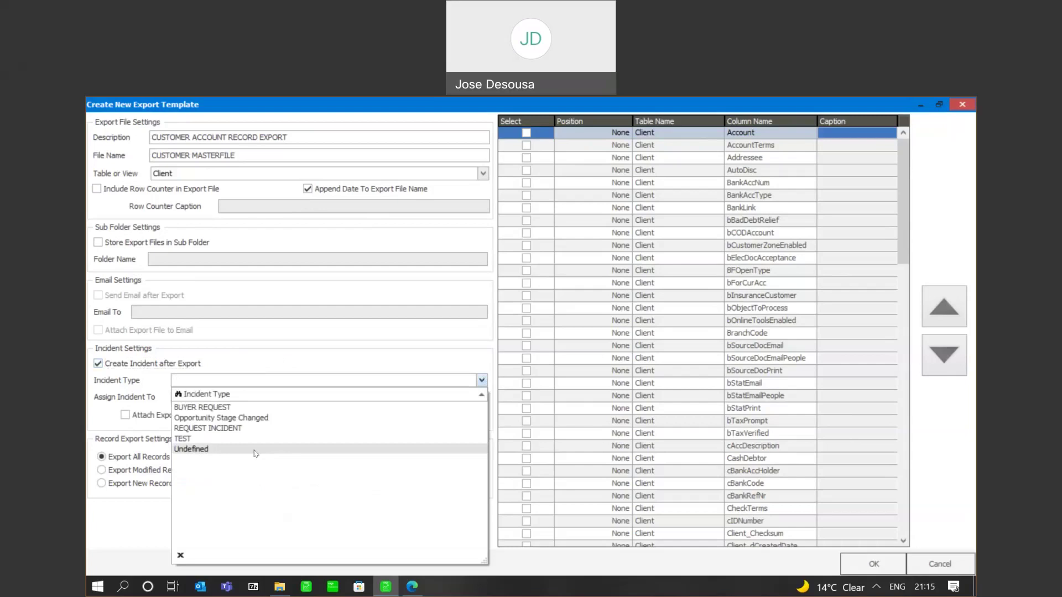
{"action": "left_click", "coordinate": [255, 451]}
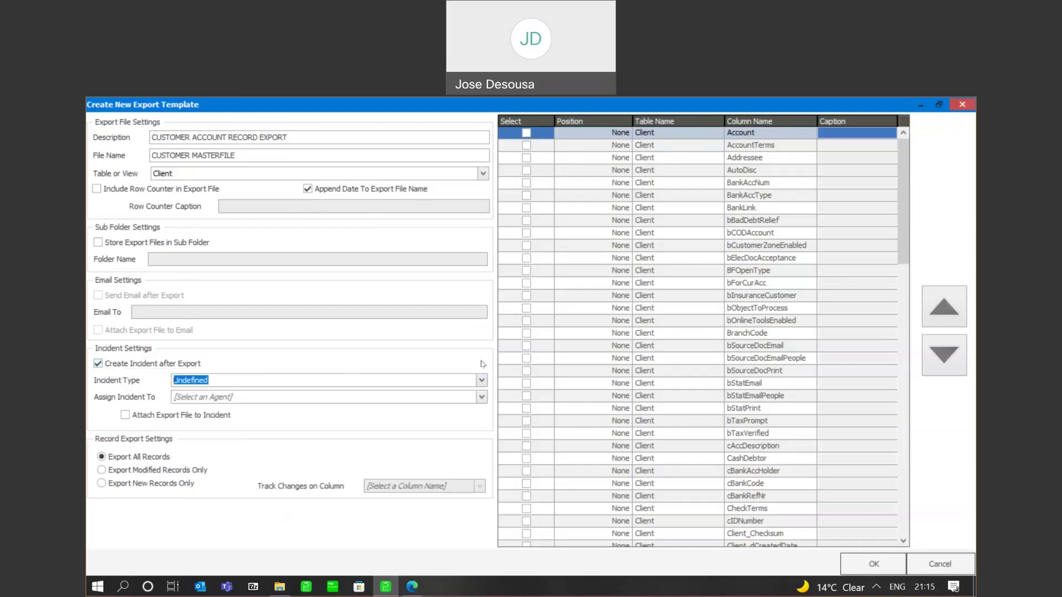
{"action": "left_click", "coordinate": [482, 398]}
{"action": "left_click", "coordinate": [481, 398]}
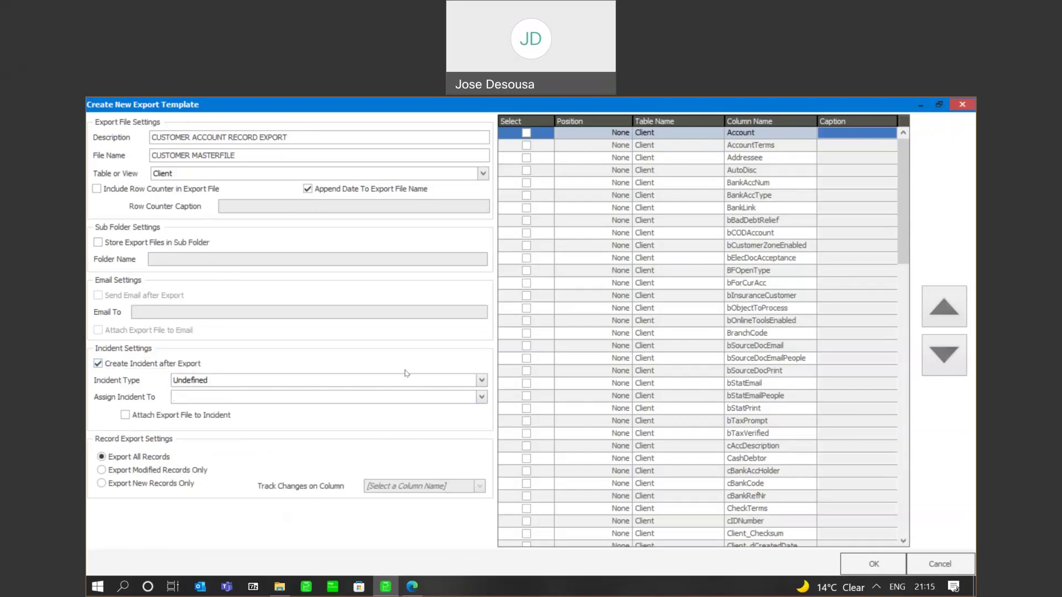
{"action": "left_click", "coordinate": [480, 401]}
{"action": "left_click", "coordinate": [188, 233]}
{"action": "left_click", "coordinate": [129, 416]}
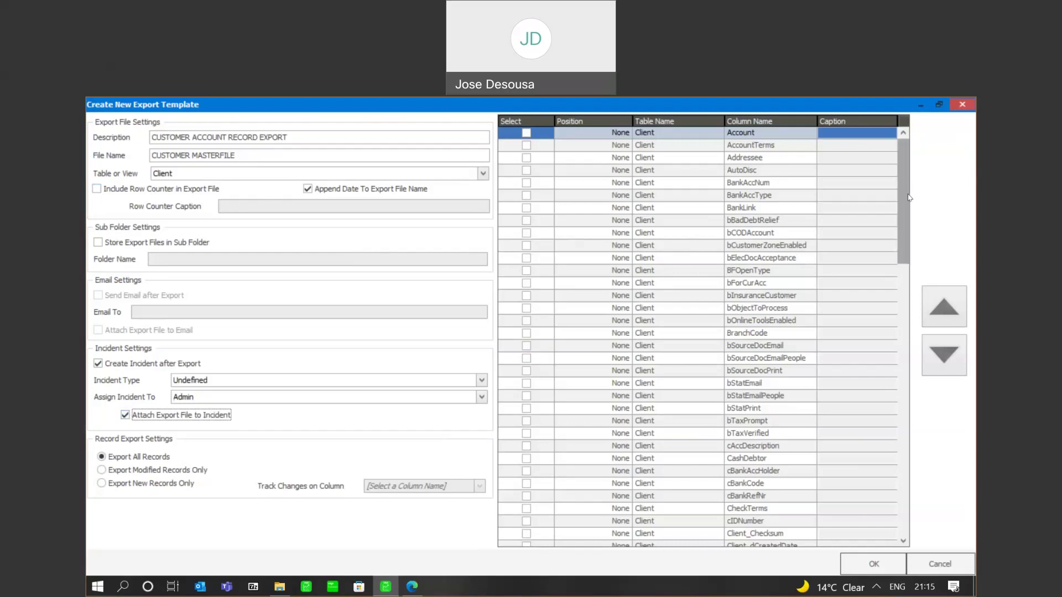
- Include the Account, Contact_Person and Credit_Limit columns in the export template
{"action": "left_click", "coordinate": [528, 134]}
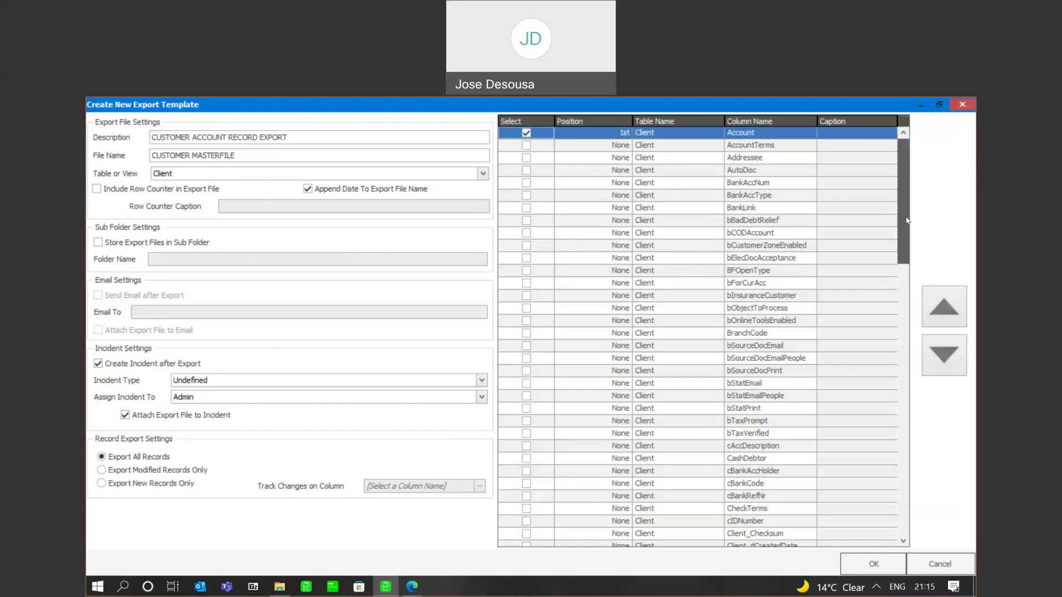
{"action": "scroll", "coordinate": [907, 220], "scroll_direction": "down", "scroll_amount": 1}
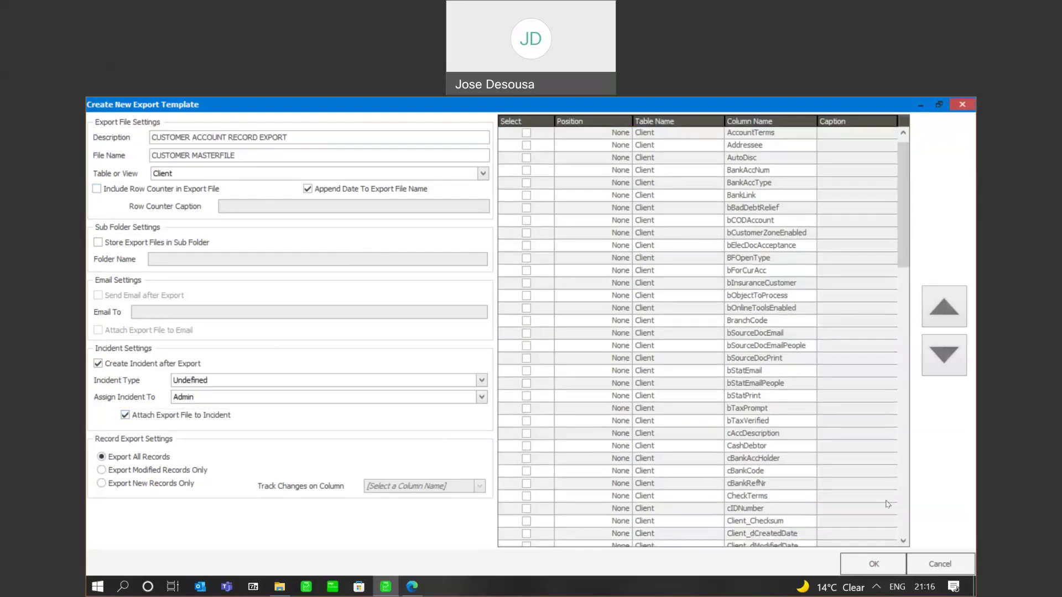
{"action": "left_click_drag", "start_coordinate": [907, 544], "coordinate": [907, 545]}
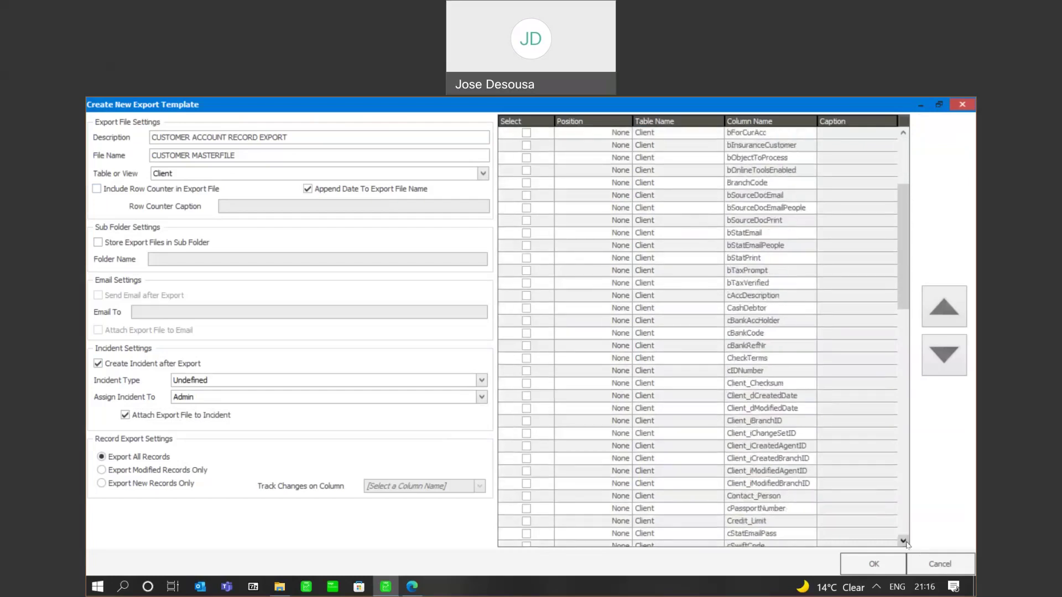
{"action": "left_click", "coordinate": [527, 497]}
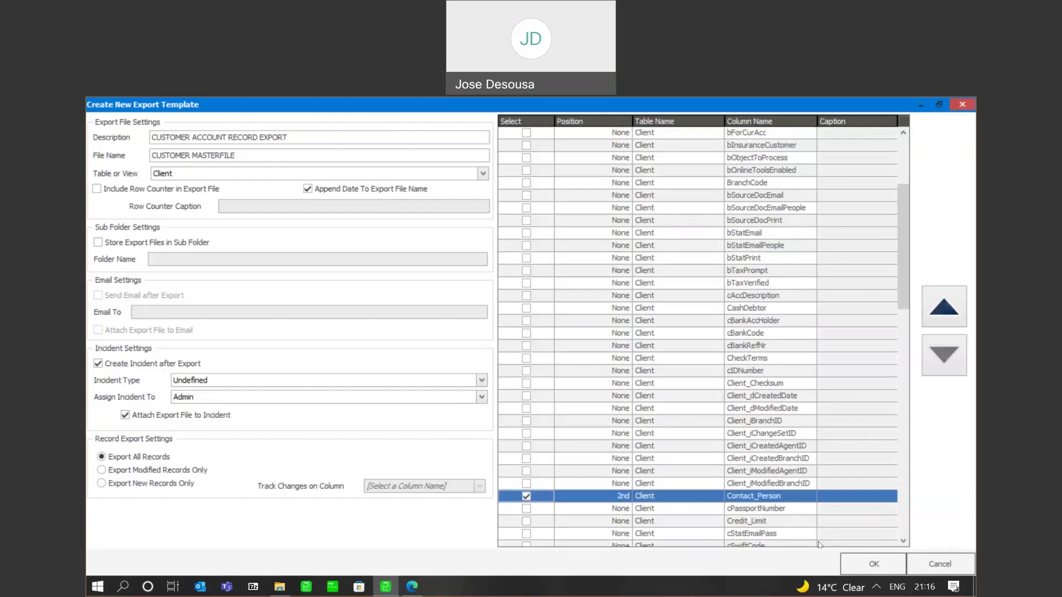
{"action": "left_click", "coordinate": [527, 521]}
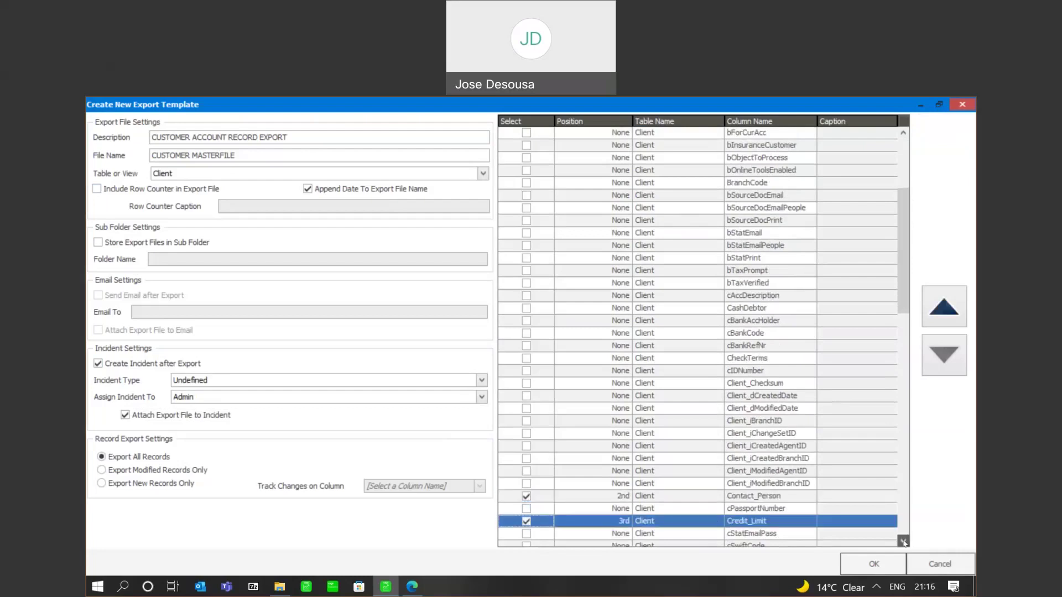
- Add the DCBalance and EMail columns to the export template
{"action": "left_click", "coordinate": [904, 542]}
{"action": "left_click", "coordinate": [903, 542]}
{"action": "left_click", "coordinate": [903, 542]}
{"action": "left_click", "coordinate": [903, 542]}
{"action": "left_click", "coordinate": [527, 497]}
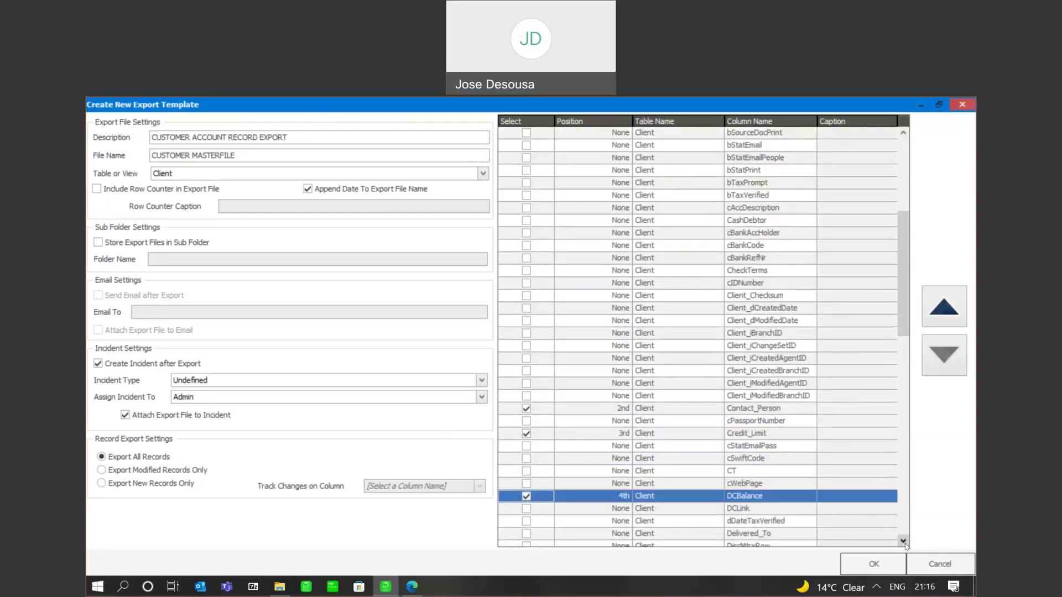
{"action": "left_click", "coordinate": [903, 541]}
{"action": "left_click", "coordinate": [903, 541]}
{"action": "left_click", "coordinate": [903, 542]}
{"action": "left_click", "coordinate": [903, 541]}
{"action": "left_click", "coordinate": [903, 542]}
{"action": "left_click", "coordinate": [527, 471]}
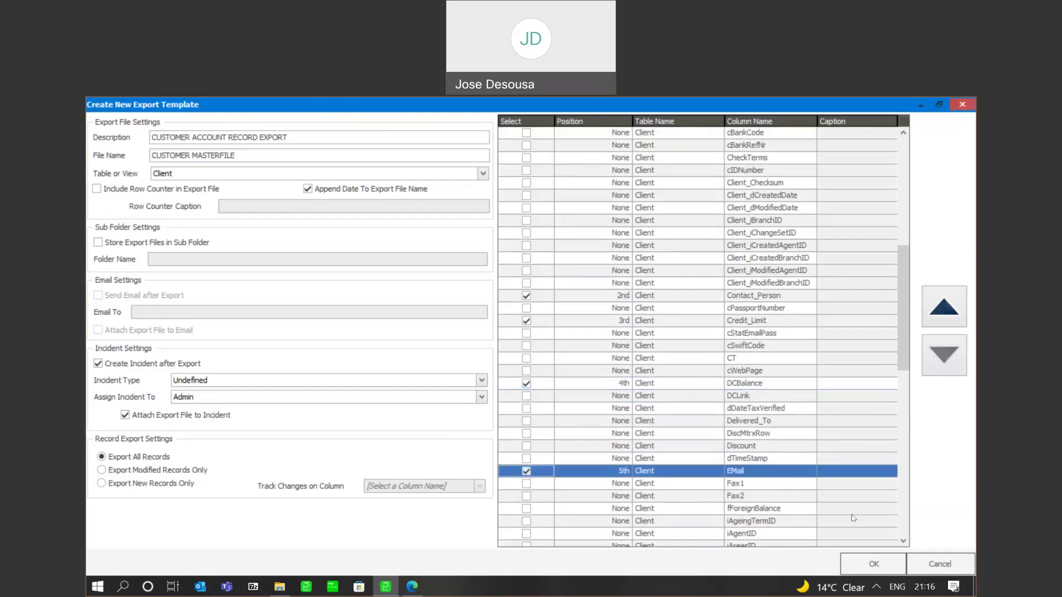
- Include the Name and Physical1 columns in the export template
{"action": "left_click", "coordinate": [903, 541]}
{"action": "left_click", "coordinate": [904, 541]}
{"action": "left_click", "coordinate": [903, 541]}
{"action": "left_click", "coordinate": [903, 542]}
{"action": "left_click", "coordinate": [903, 541]}
{"action": "left_click", "coordinate": [904, 542]}
{"action": "left_click", "coordinate": [903, 541]}
{"action": "left_click", "coordinate": [903, 541]}
{"action": "left_click", "coordinate": [903, 542]}
{"action": "left_click", "coordinate": [903, 542]}
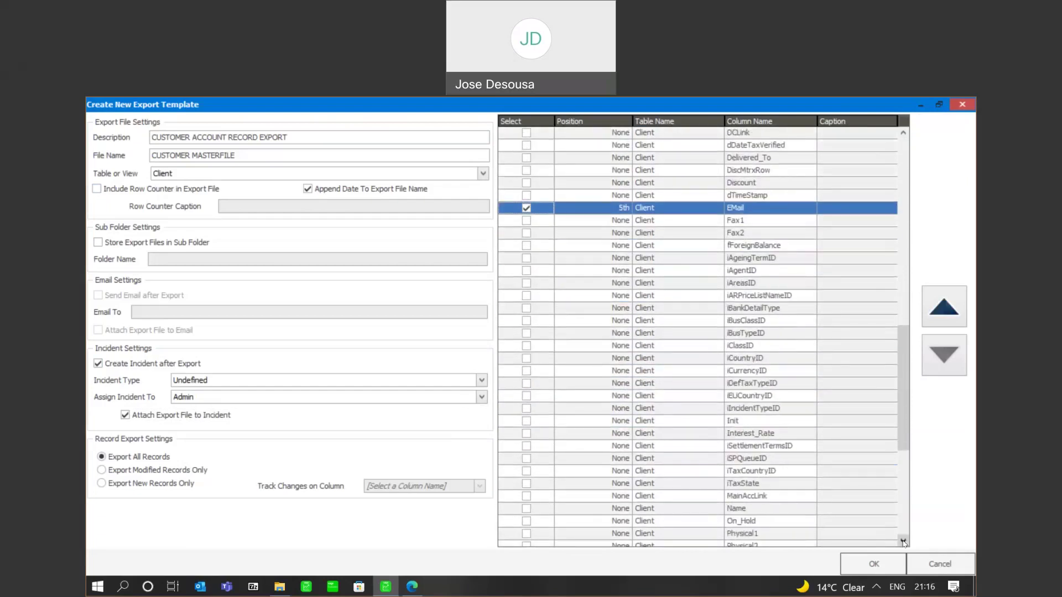
{"action": "left_click", "coordinate": [903, 541]}
{"action": "left_click", "coordinate": [903, 541]}
{"action": "left_click", "coordinate": [527, 496]}
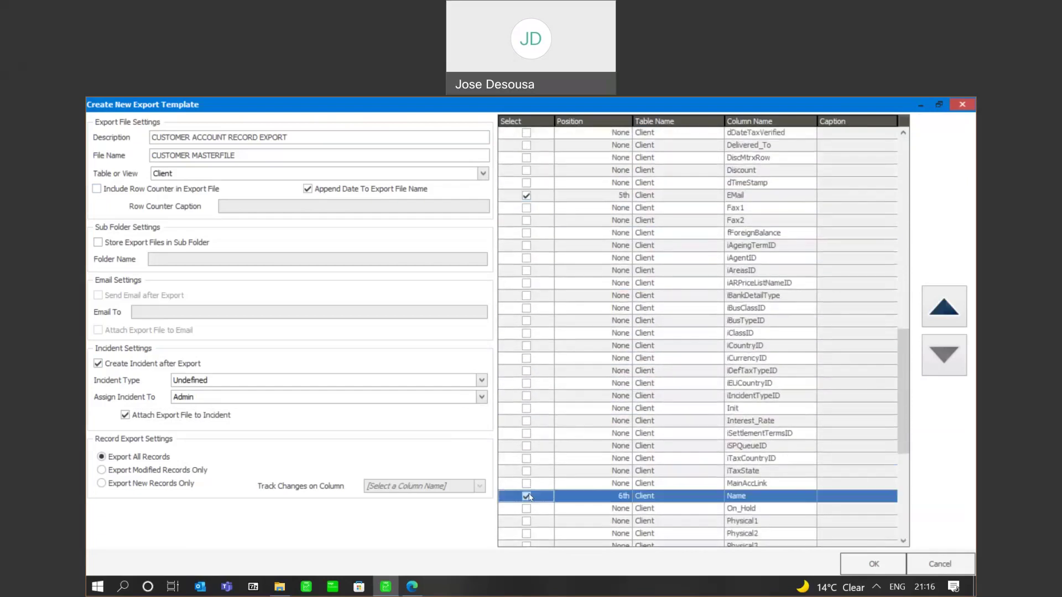
{"action": "left_click", "coordinate": [527, 524]}
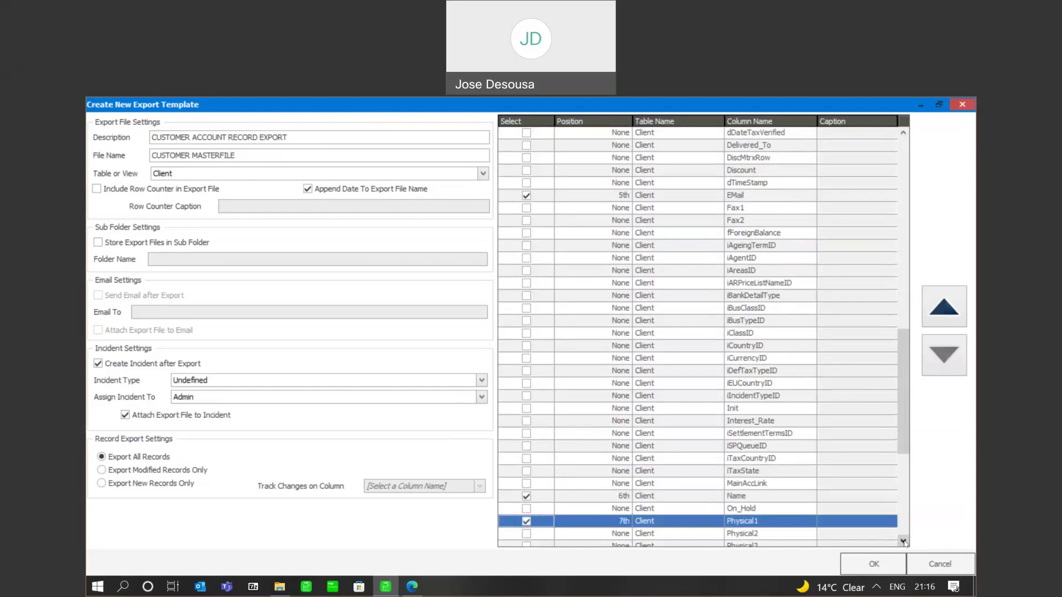
- Add the Telephone and RepID columns to the export template
{"action": "scroll", "coordinate": [903, 541], "scroll_direction": "down", "scroll_amount": 4}
{"action": "scroll", "coordinate": [903, 541], "scroll_direction": "down", "scroll_amount": 3}
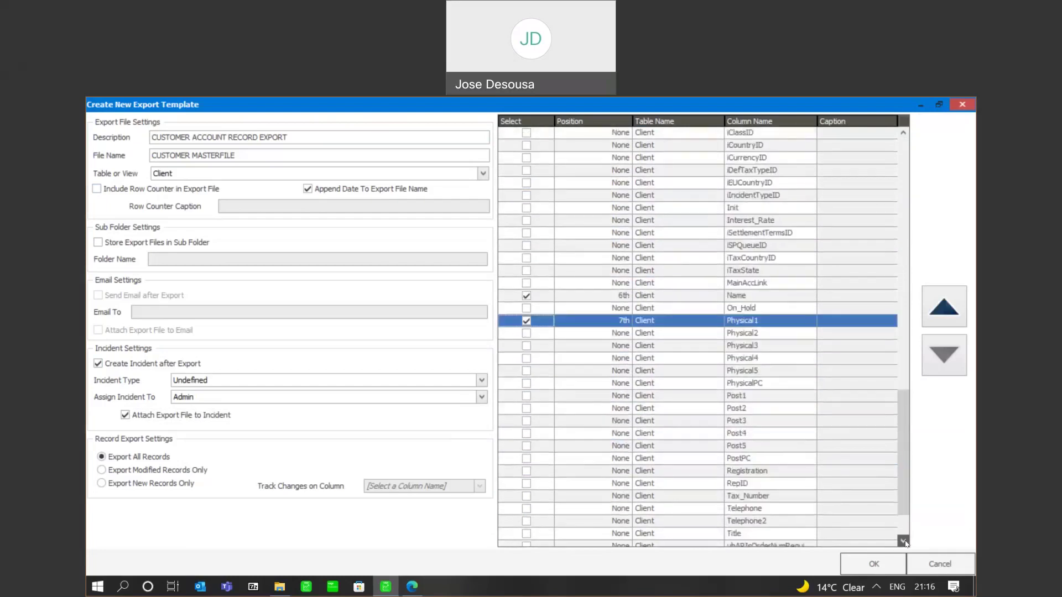
{"action": "left_click", "coordinate": [526, 460]}
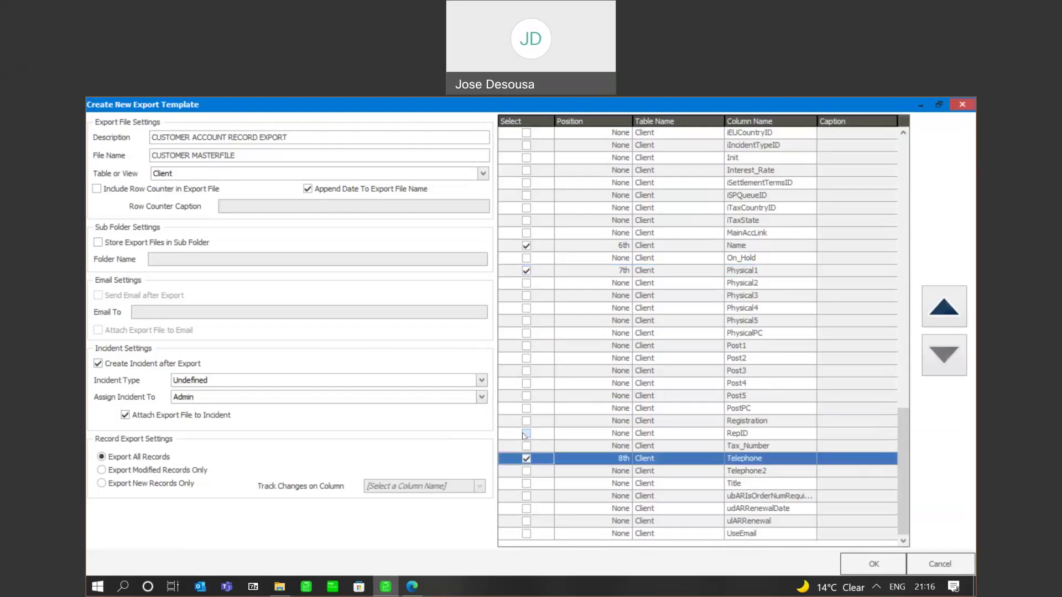
{"action": "left_click", "coordinate": [526, 433]}
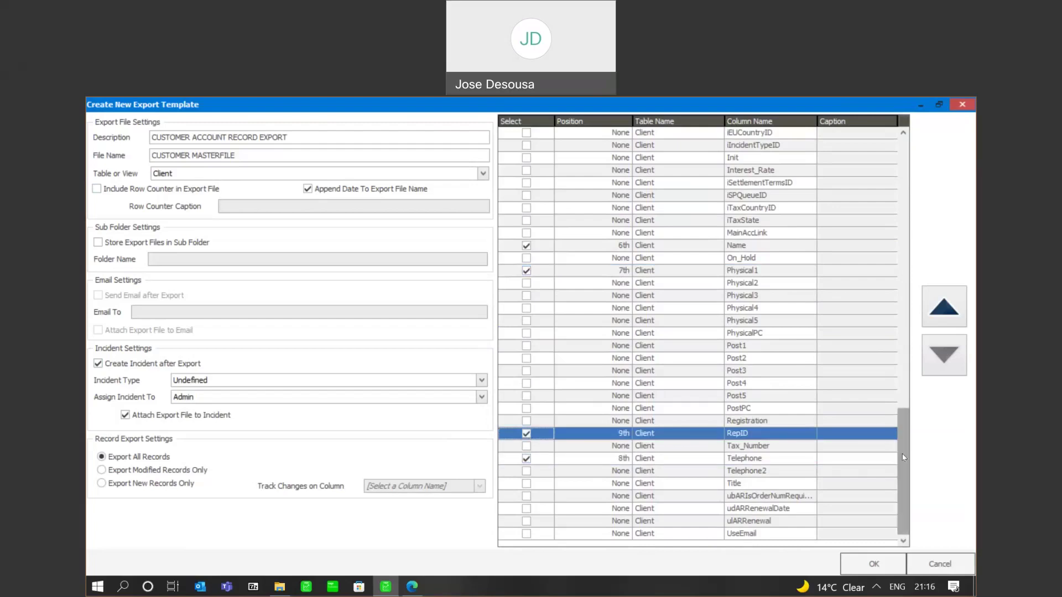
- Look over the column selection and save the new export template
{"action": "left_click_drag", "start_coordinate": [904, 457], "coordinate": [904, 426]}
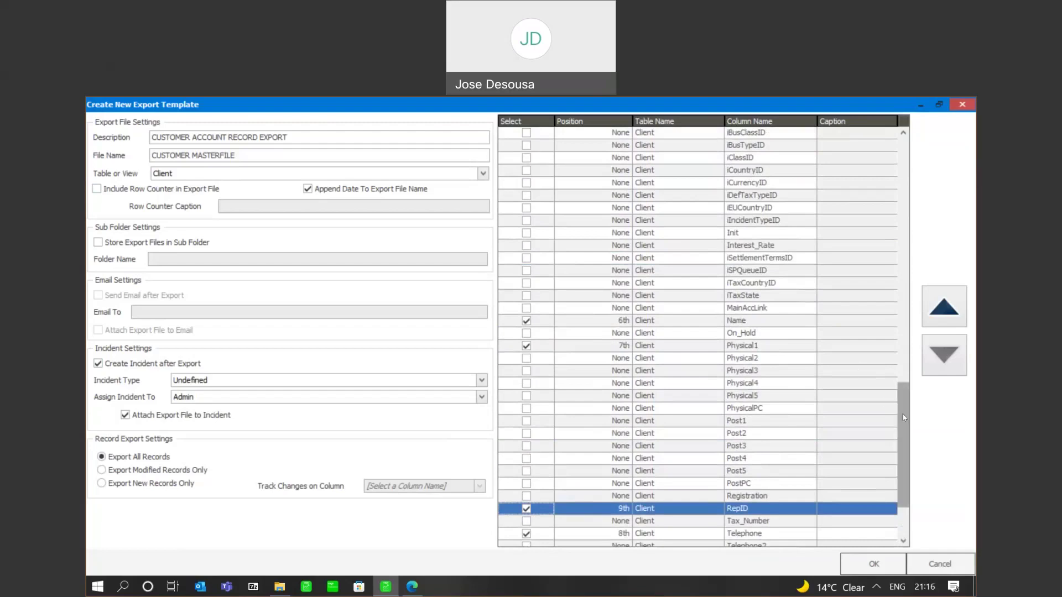
{"action": "left_click_drag", "start_coordinate": [904, 417], "coordinate": [906, 365]}
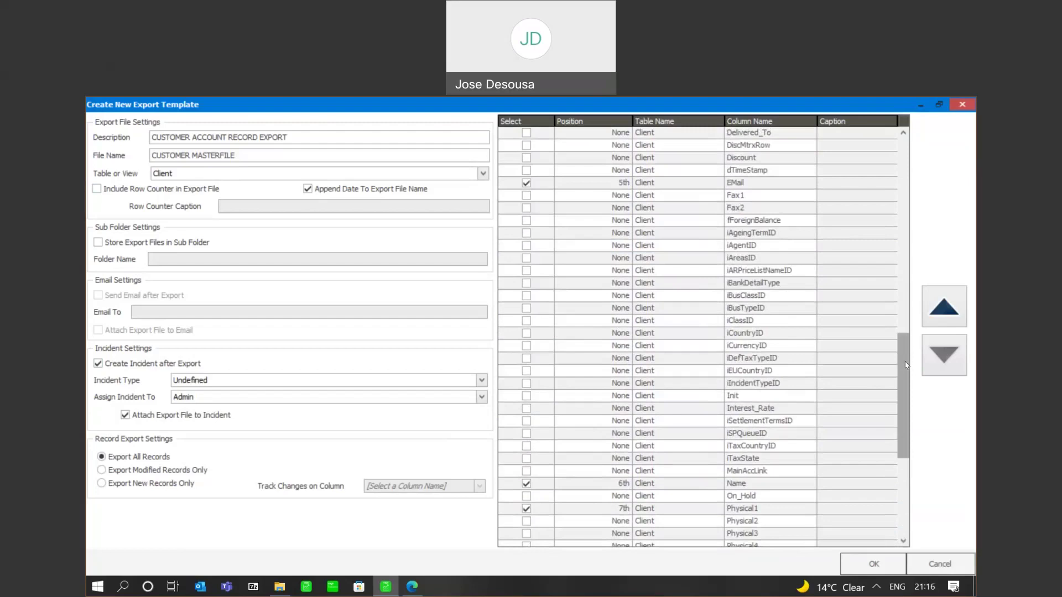
{"action": "left_click_drag", "start_coordinate": [905, 365], "coordinate": [917, 438]}
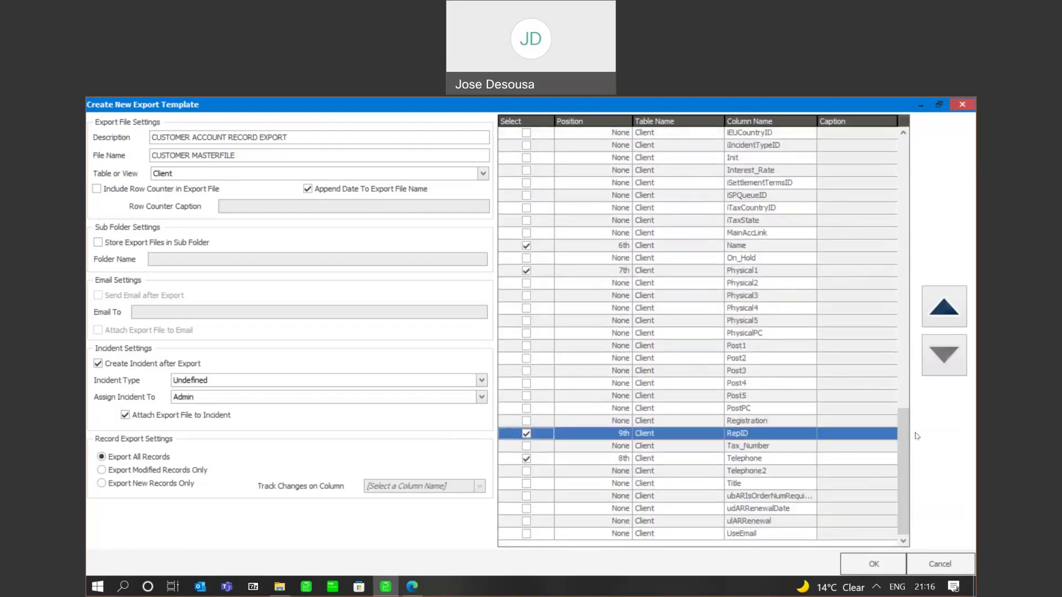
{"action": "left_click", "coordinate": [854, 561]}
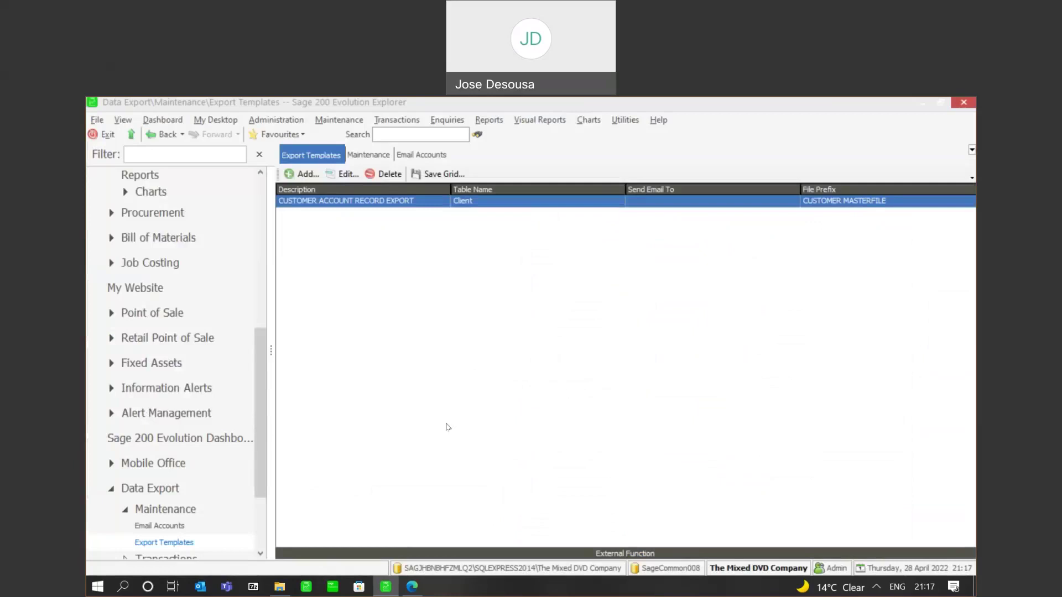
- Run the data export for the CUSTOMER ACCOUNT RECORD EXPORT template from the Data Export transactions
{"action": "left_click_drag", "start_coordinate": [264, 367], "coordinate": [266, 408]}
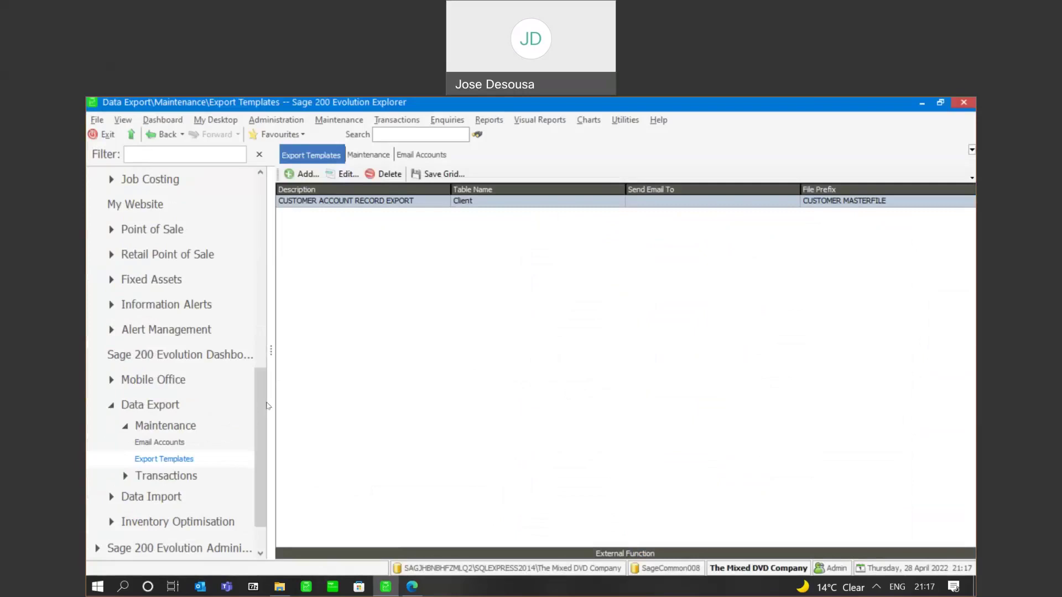
{"action": "left_click", "coordinate": [201, 405]}
{"action": "left_click", "coordinate": [159, 441]}
{"action": "left_click", "coordinate": [166, 476]}
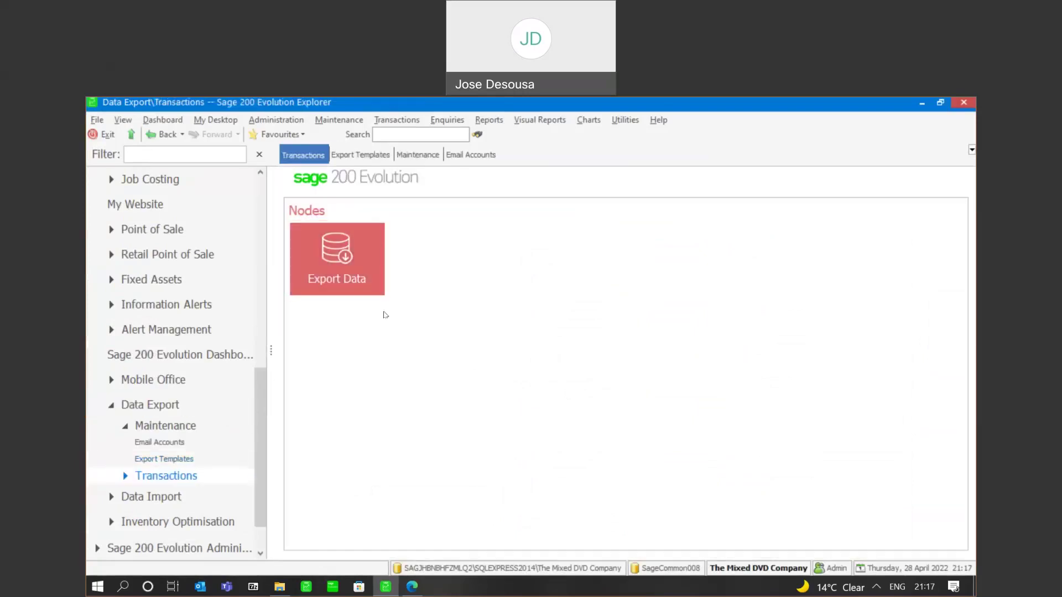
{"action": "left_click", "coordinate": [353, 266]}
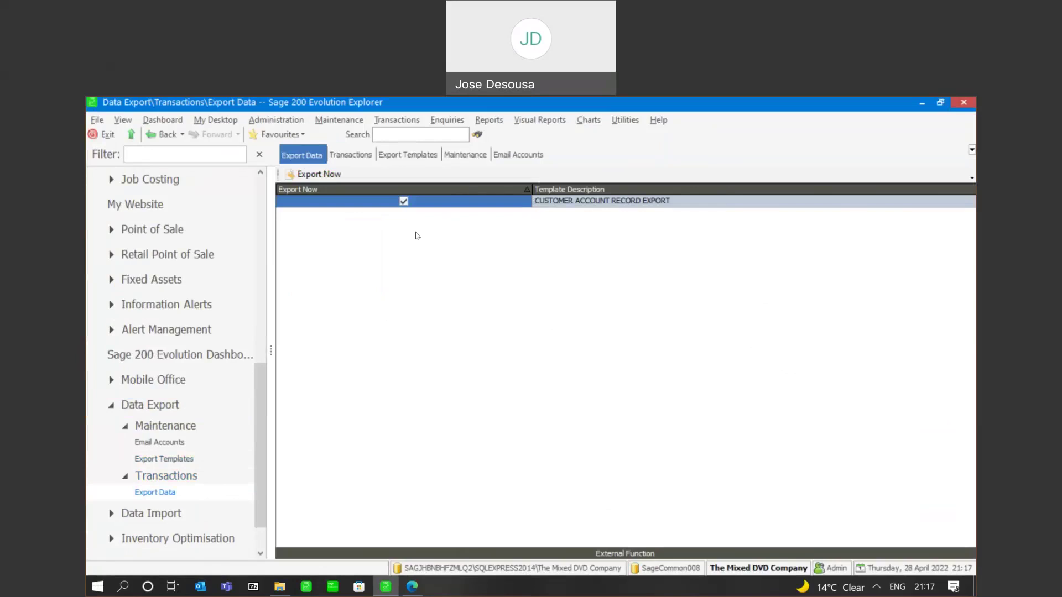
{"action": "left_click", "coordinate": [330, 175]}
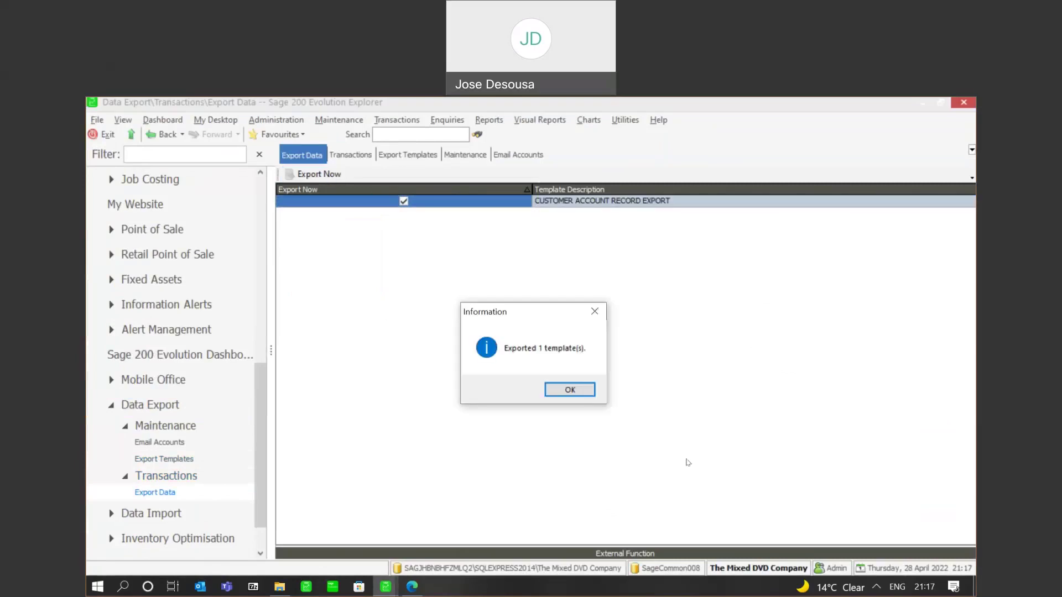
{"action": "left_click", "coordinate": [570, 389]}
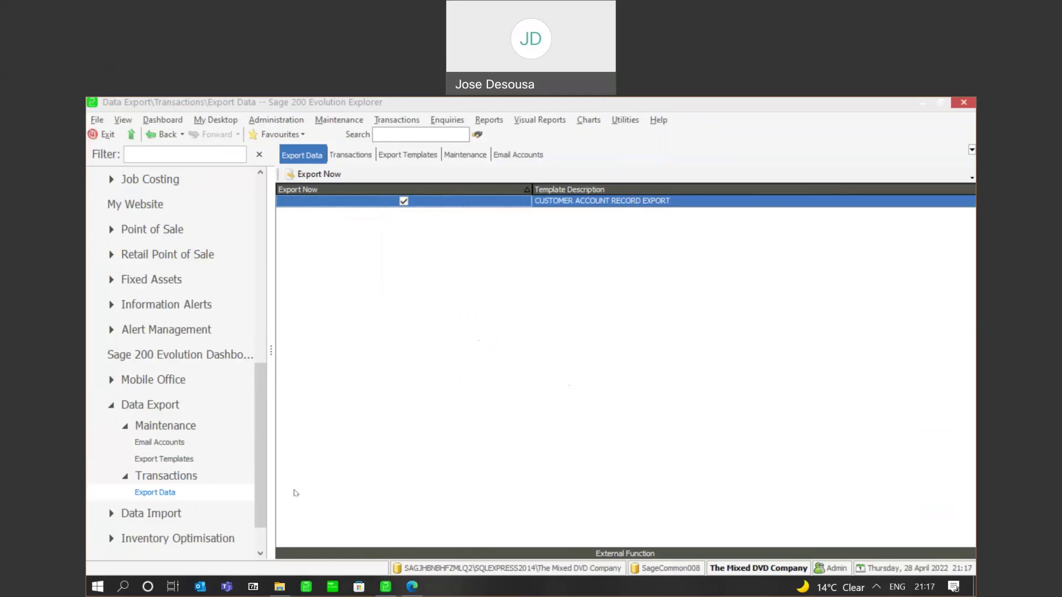
{"action": "left_click", "coordinate": [280, 588]}
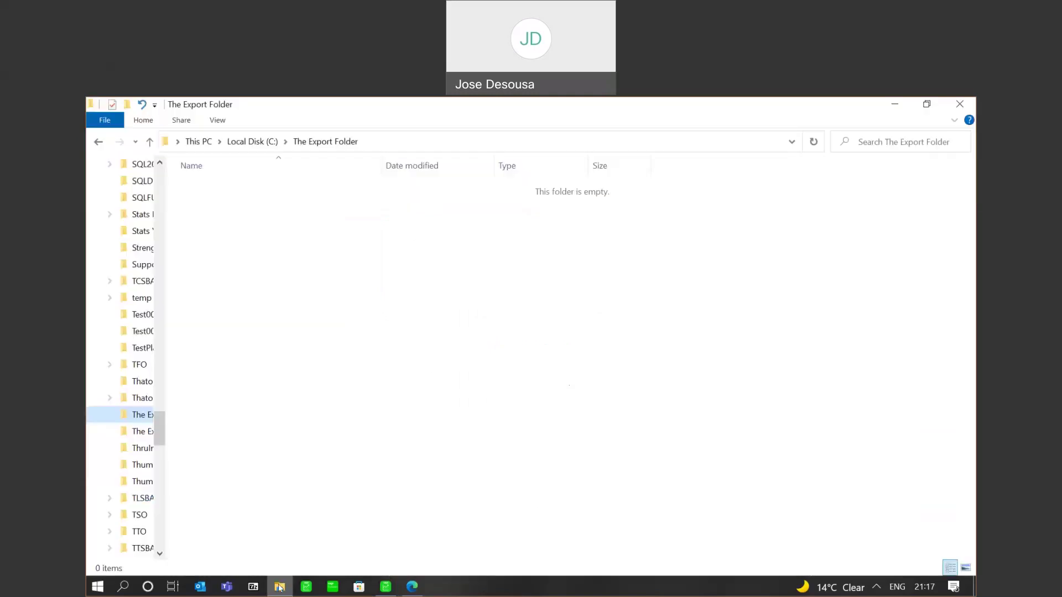
{"action": "left_click", "coordinate": [142, 433]}
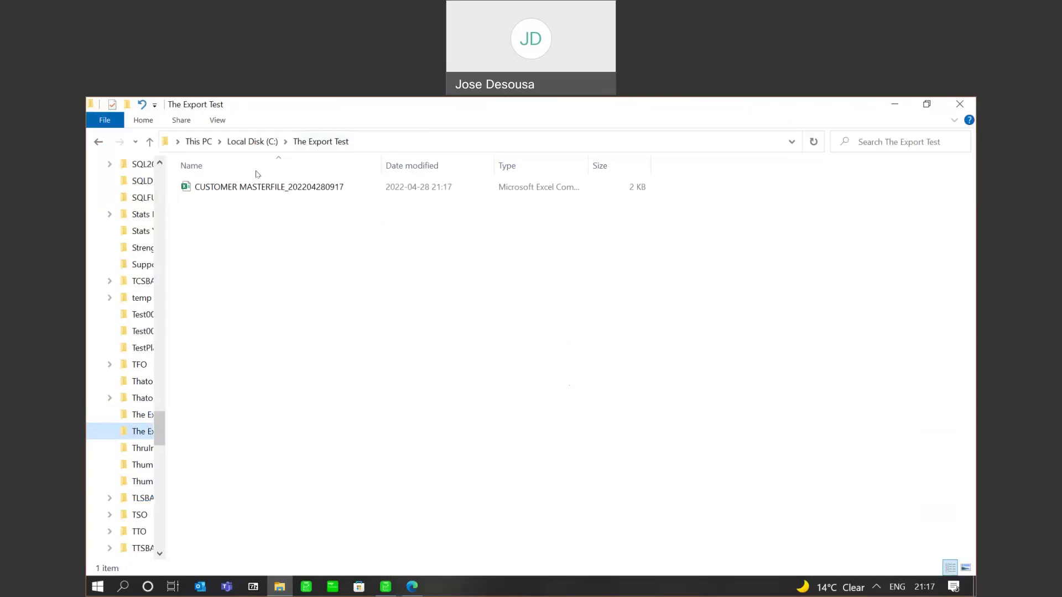
{"action": "left_click", "coordinate": [188, 190]}
{"action": "left_click", "coordinate": [337, 189]}
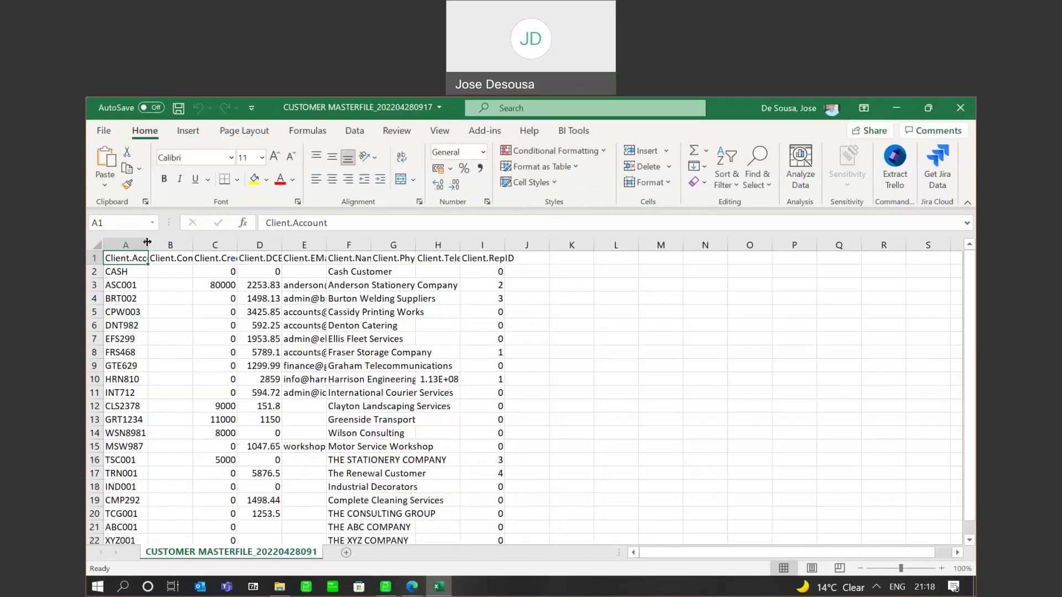
- Widen the Account, Contact_Person, Credit_Limit, DCBalance, Name, RepID and Telephone columns of the exported sheet
{"action": "left_click_drag", "start_coordinate": [147, 243], "coordinate": [440, 244]}
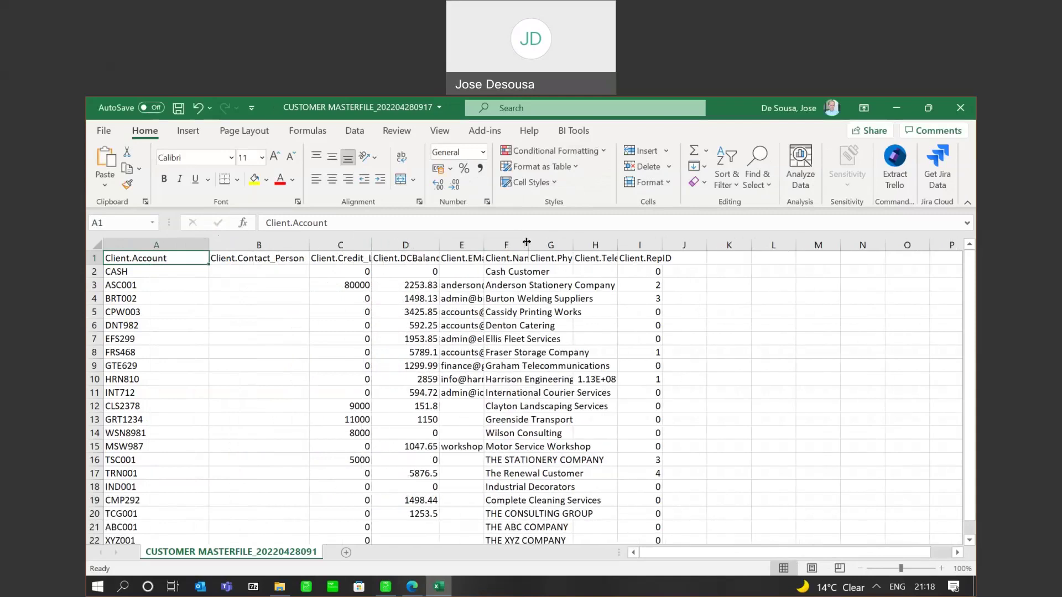
{"action": "left_click_drag", "start_coordinate": [526, 242], "coordinate": [633, 244]}
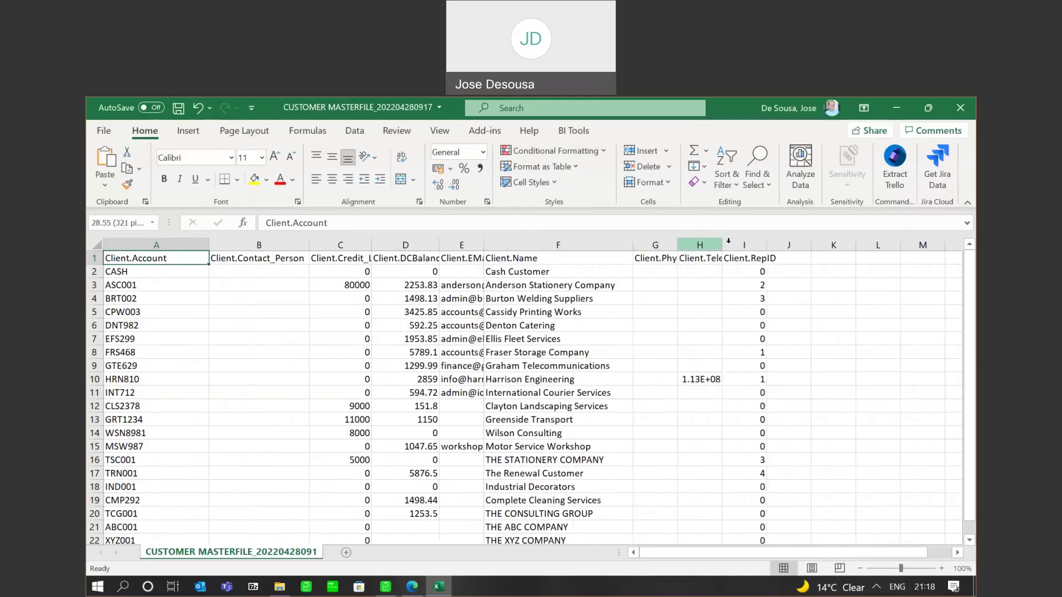
{"action": "left_click_drag", "start_coordinate": [766, 243], "coordinate": [814, 244]}
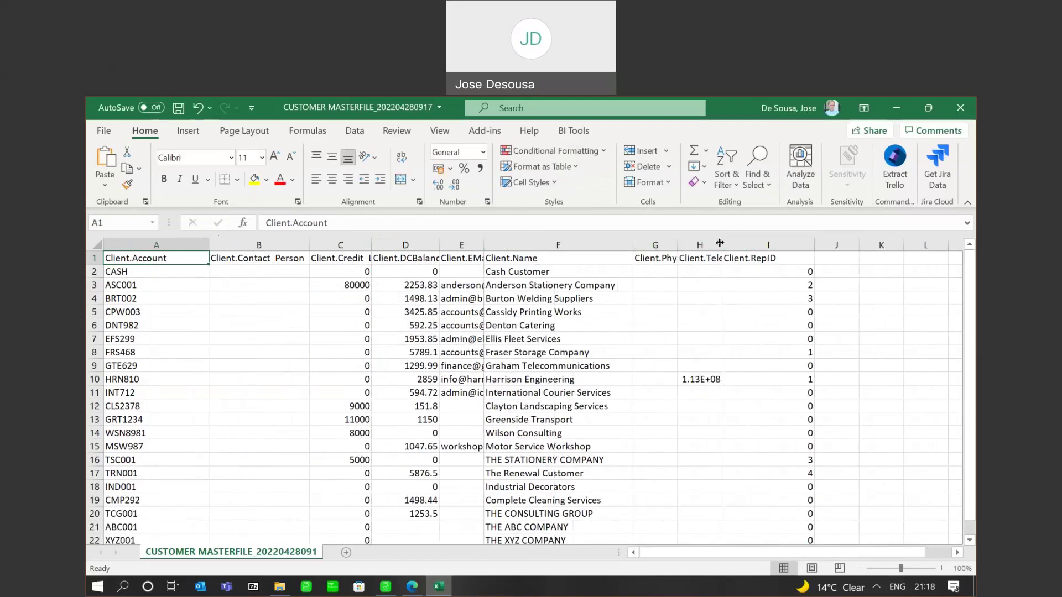
{"action": "left_click_drag", "start_coordinate": [719, 243], "coordinate": [774, 244]}
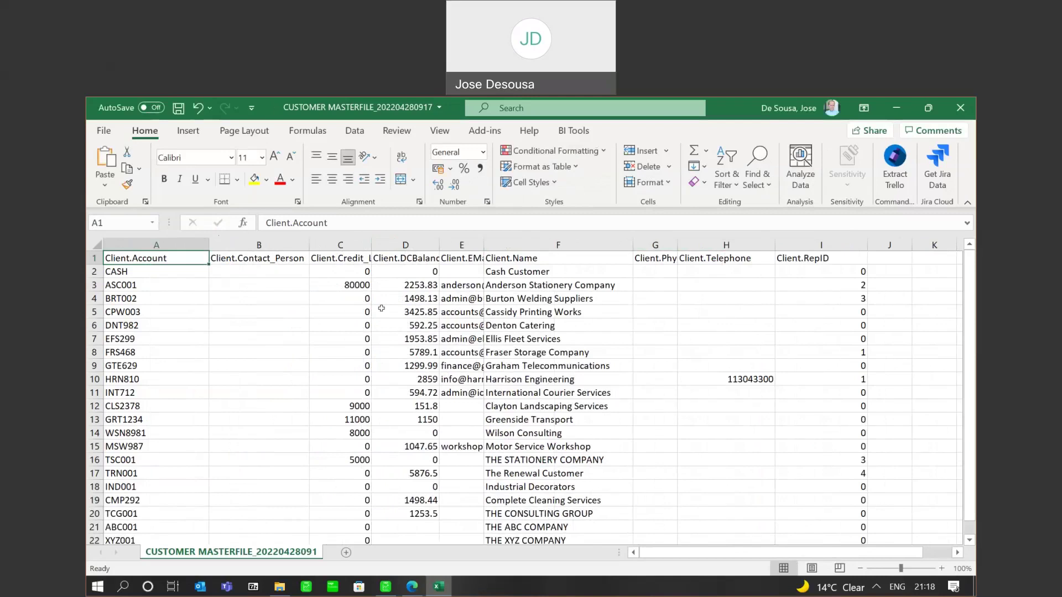
- Switch back to Sage 200 Evolution and compare the export layout defaults with the exported sheet, leaving them without changes
{"action": "left_click", "coordinate": [391, 588]}
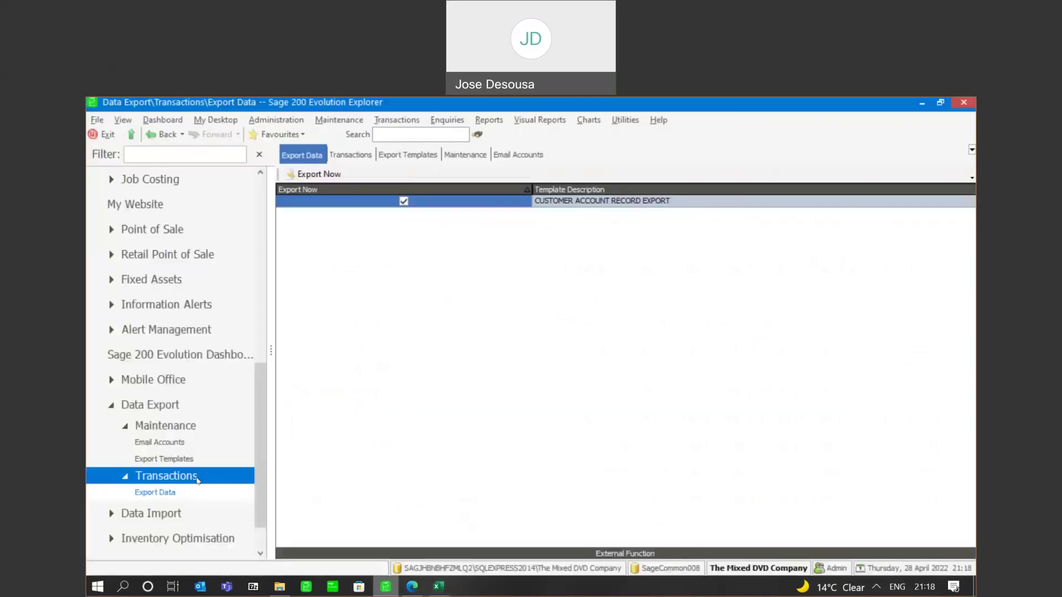
{"action": "left_click", "coordinate": [212, 436]}
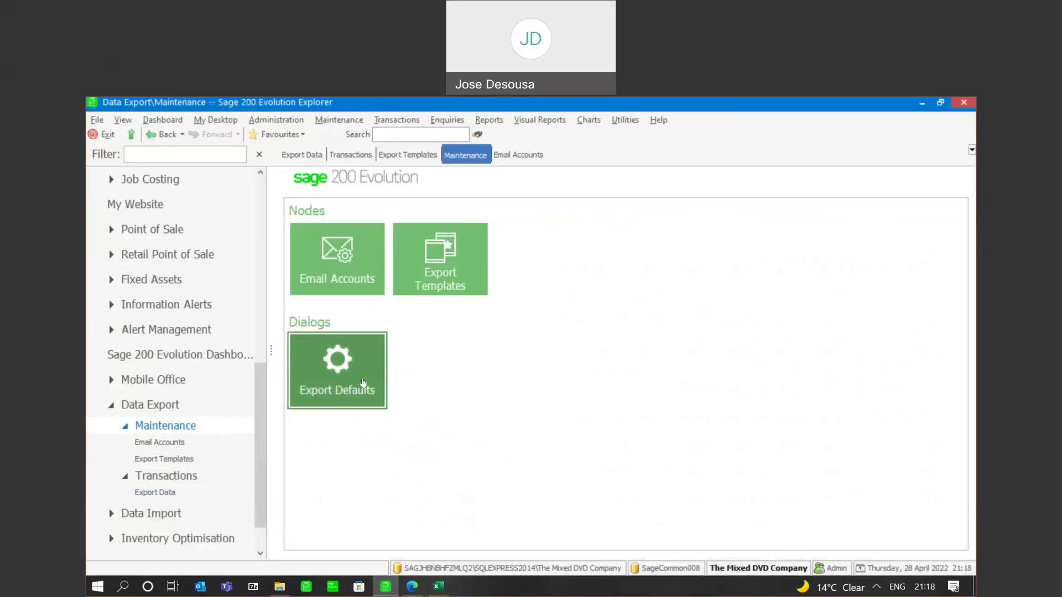
{"action": "left_click", "coordinate": [365, 381]}
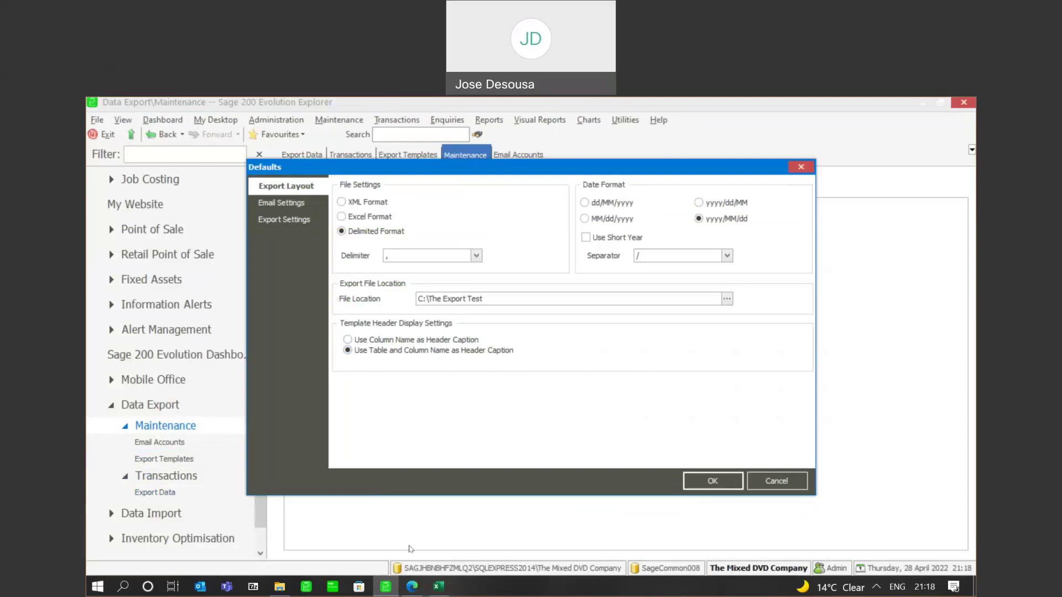
{"action": "left_click", "coordinate": [439, 587]}
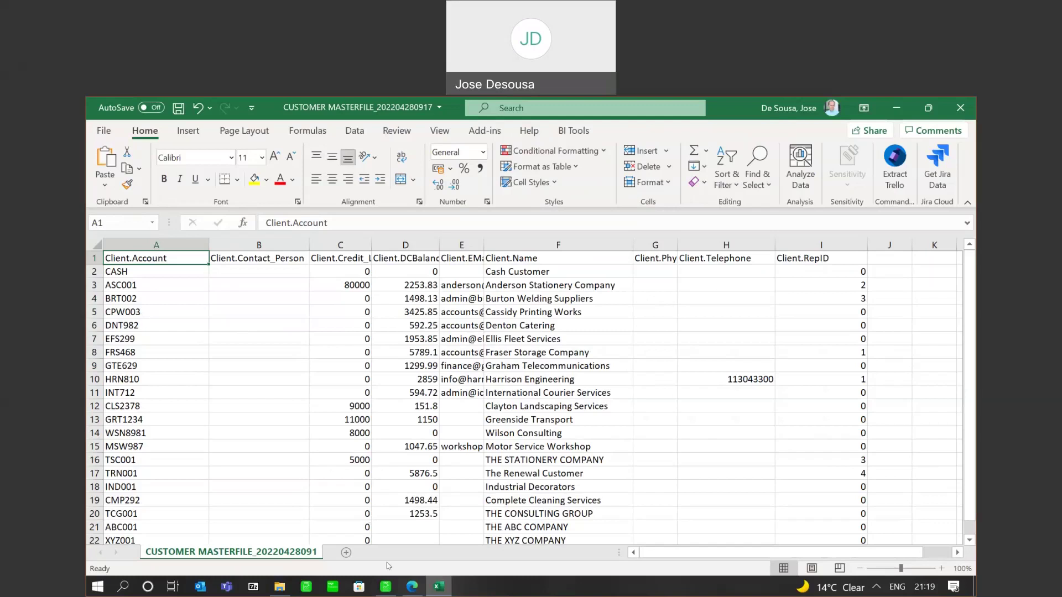
{"action": "left_click", "coordinate": [385, 585]}
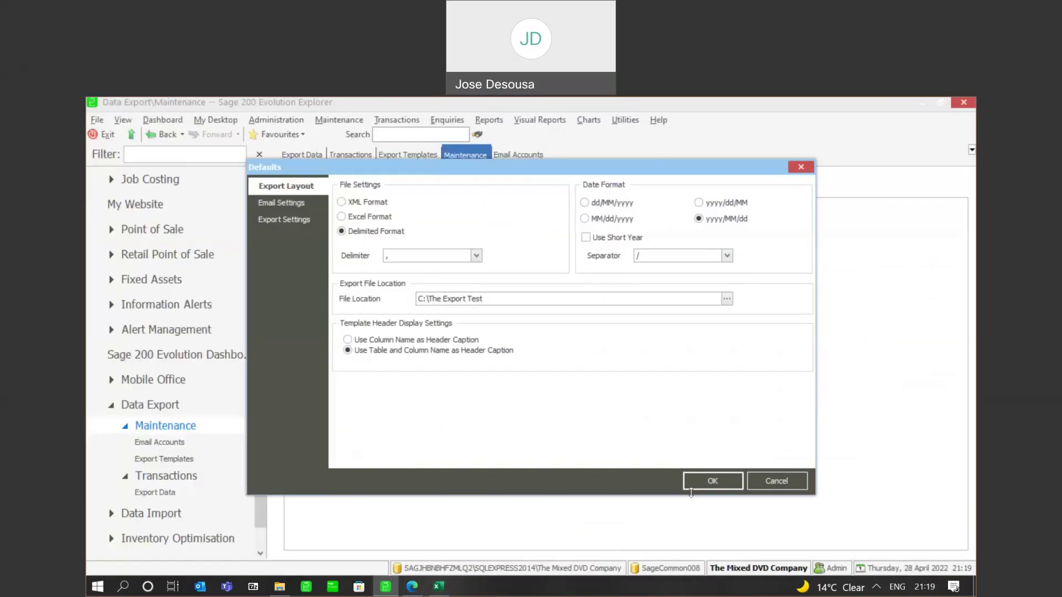
{"action": "left_click", "coordinate": [768, 479]}
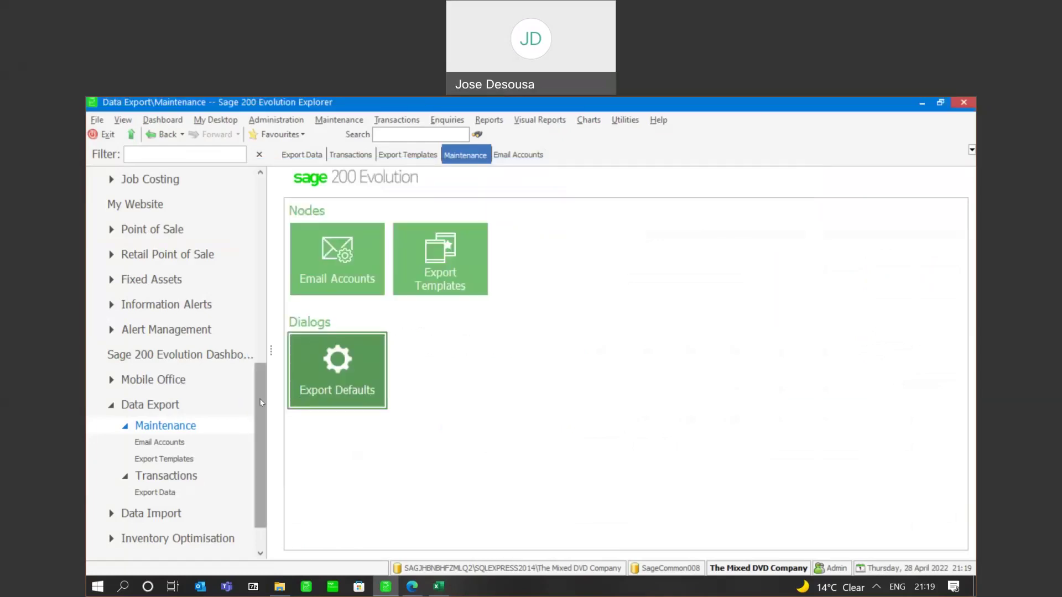
- Open the My Incidents list under My Desktop
{"action": "left_click_drag", "start_coordinate": [263, 402], "coordinate": [246, 201]}
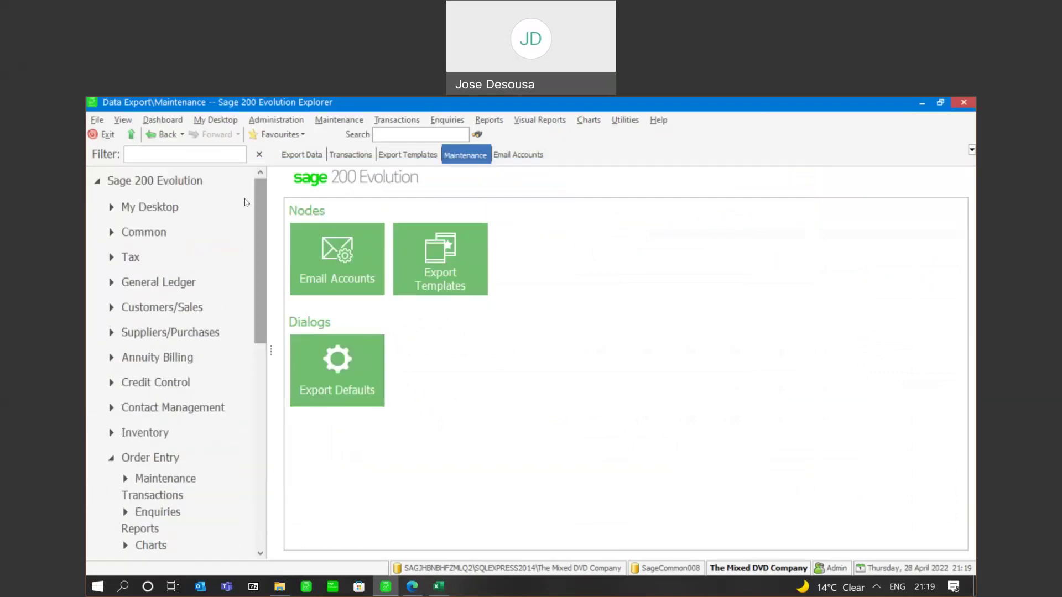
{"action": "left_click", "coordinate": [198, 198]}
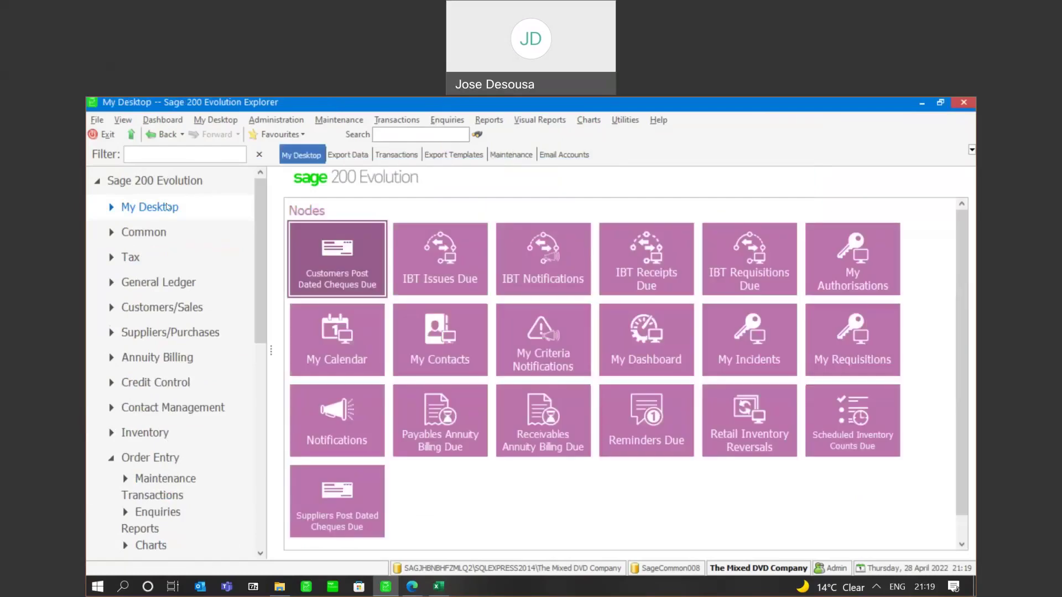
{"action": "left_click", "coordinate": [110, 207]}
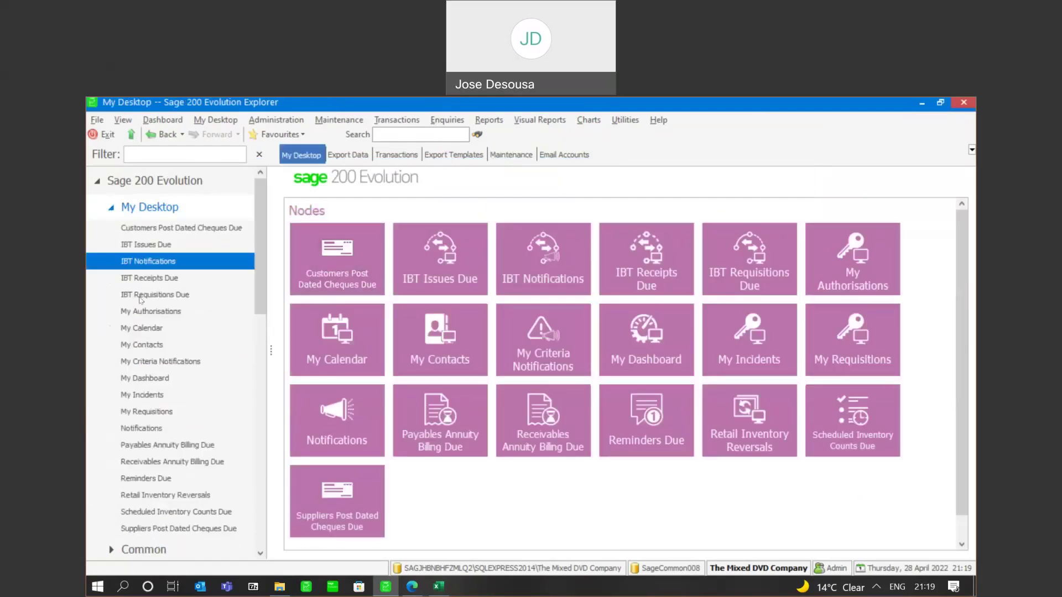
{"action": "left_click", "coordinate": [145, 394]}
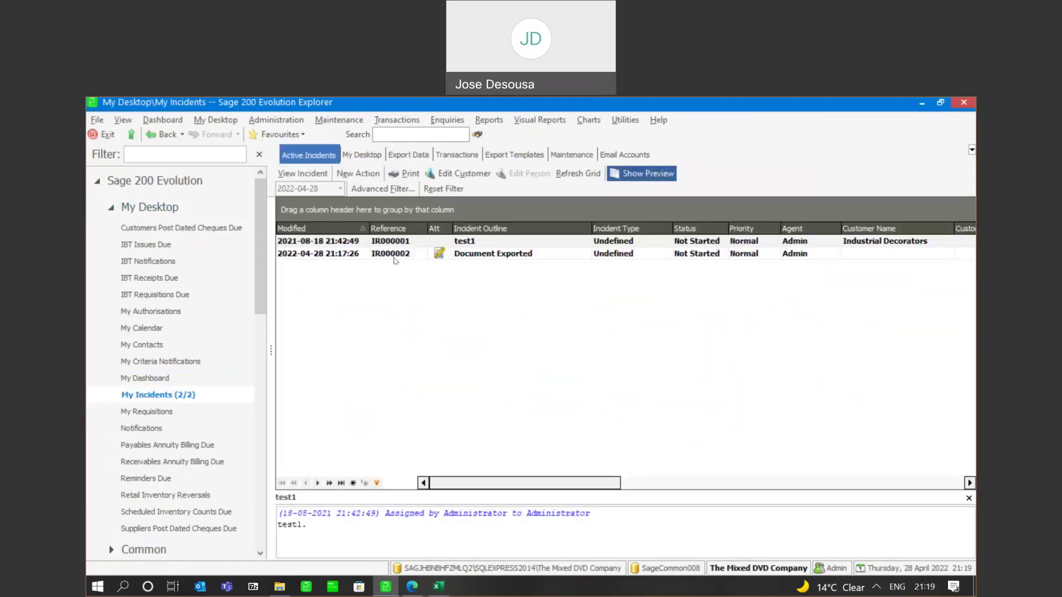
- Open the Document Exported incident and examine its details and the attached export file
{"action": "left_click", "coordinate": [532, 253]}
{"action": "double_click", "coordinate": [533, 253]}
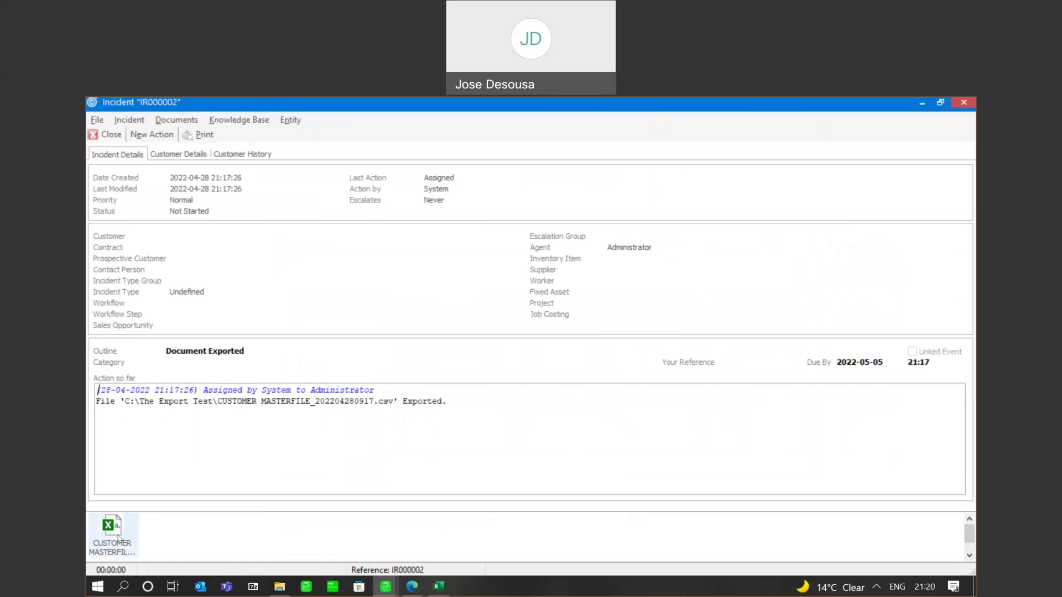
{"action": "left_click", "coordinate": [969, 556]}
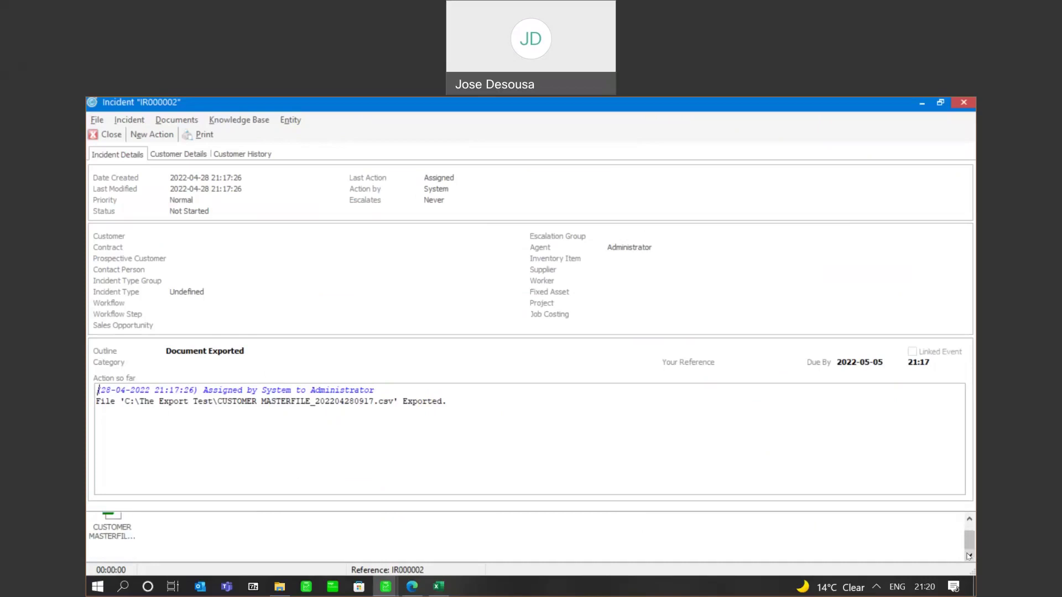
{"action": "left_click", "coordinate": [970, 520]}
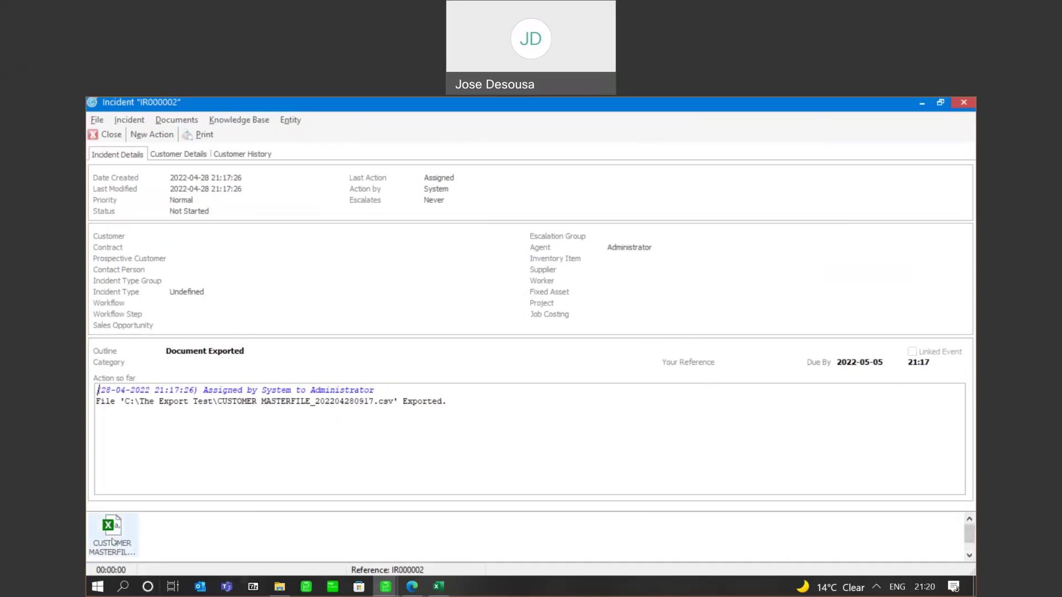
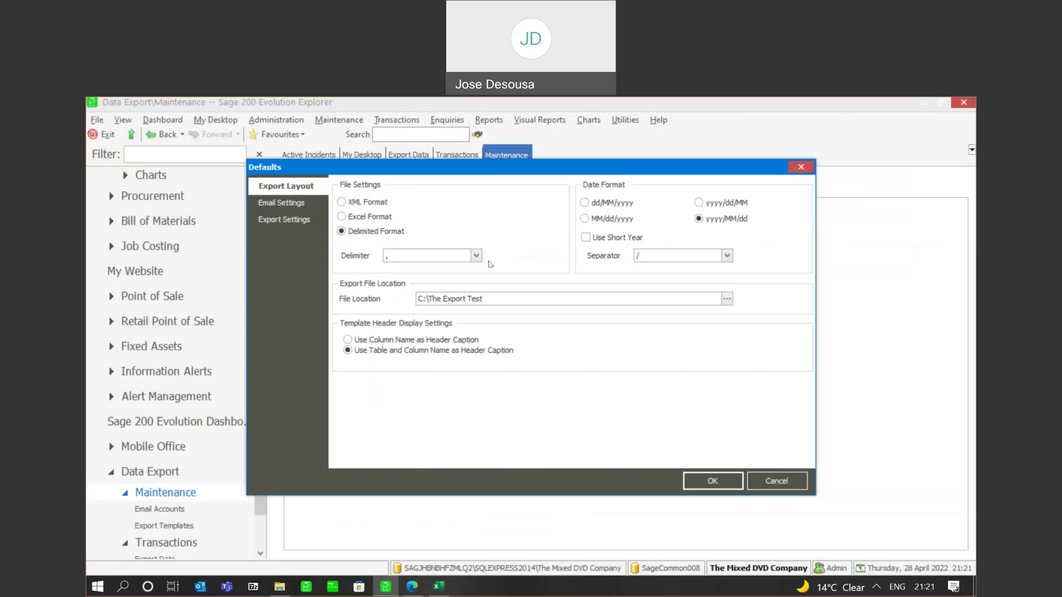
- Leave the export defaults and open the CUSTOMER ACCOUNT RECORD EXPORT template for editing to review its settings and columns
{"action": "left_click", "coordinate": [770, 480]}
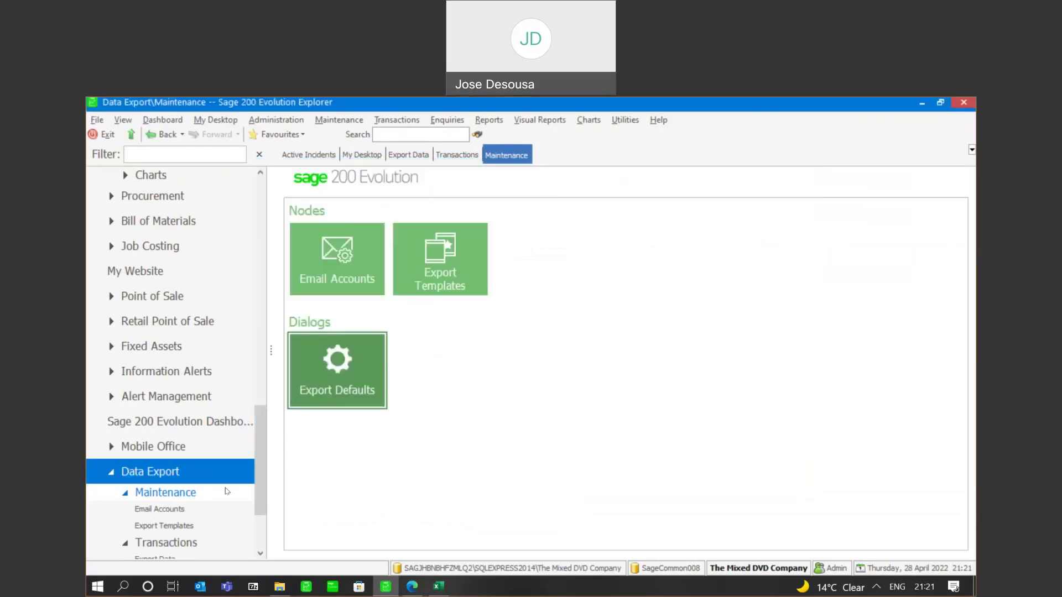
{"action": "left_click", "coordinate": [207, 530]}
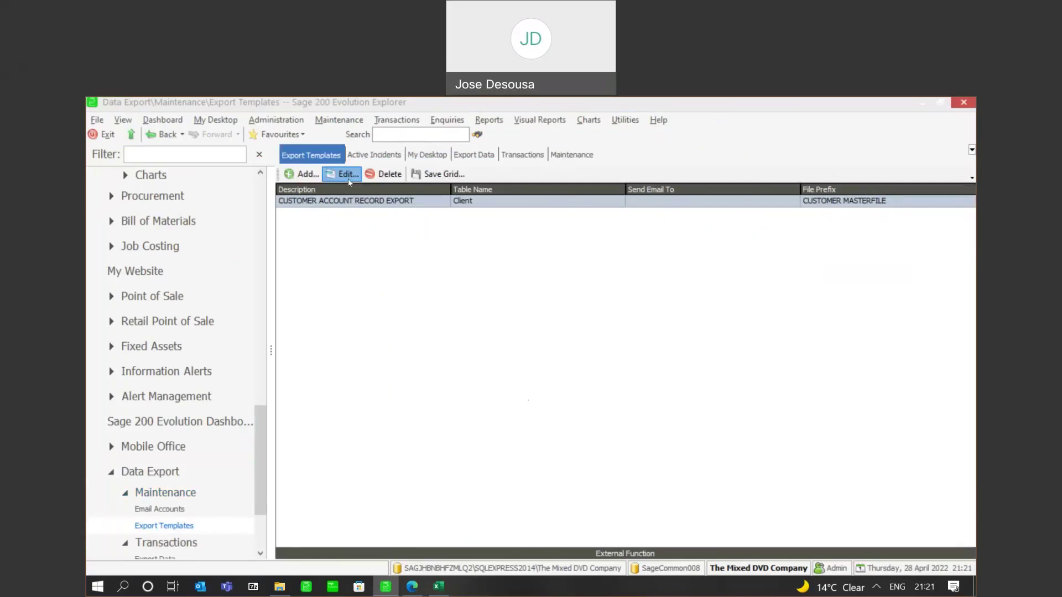
{"action": "left_click", "coordinate": [348, 176]}
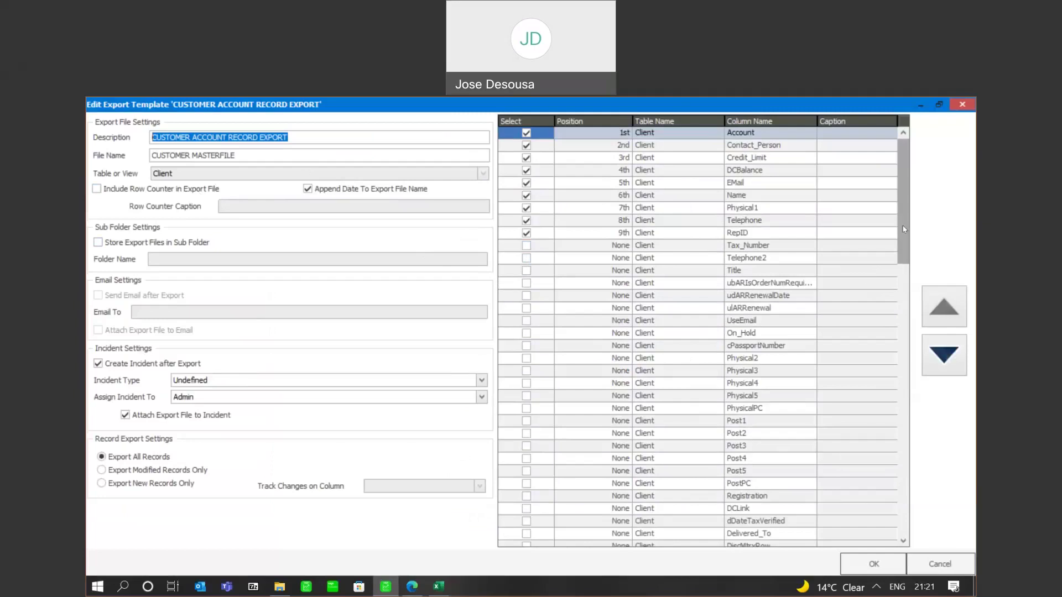
{"action": "mouse_move", "coordinate": [902, 234]}
{"action": "left_mouse_down"}
{"action": "mouse_move", "coordinate": [899, 250]}
{"action": "mouse_move", "coordinate": [905, 232]}
{"action": "left_mouse_up"}
{"action": "left_click_drag", "start_coordinate": [906, 232], "coordinate": [907, 229]}
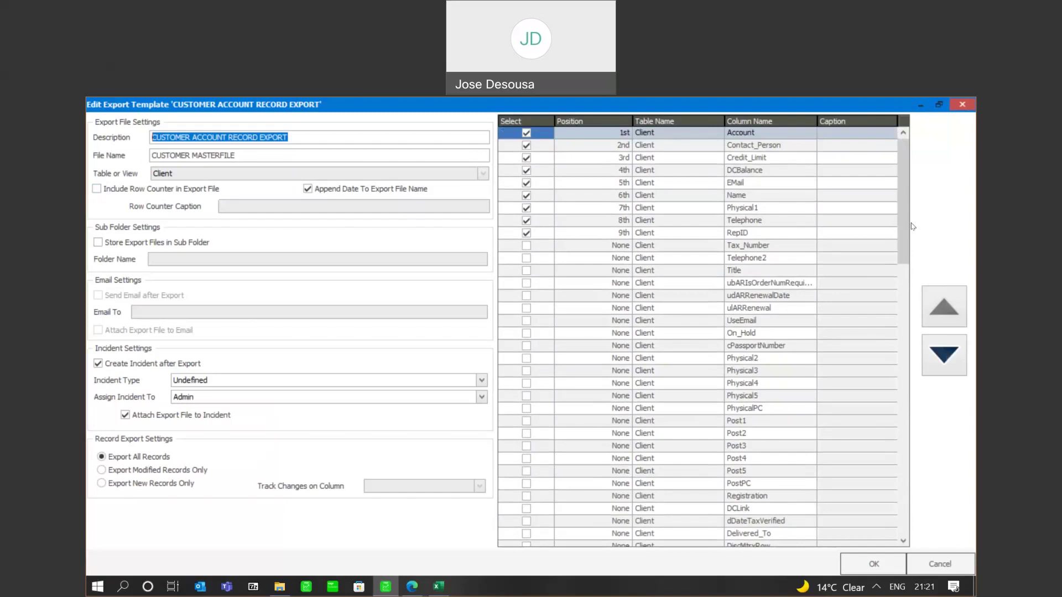